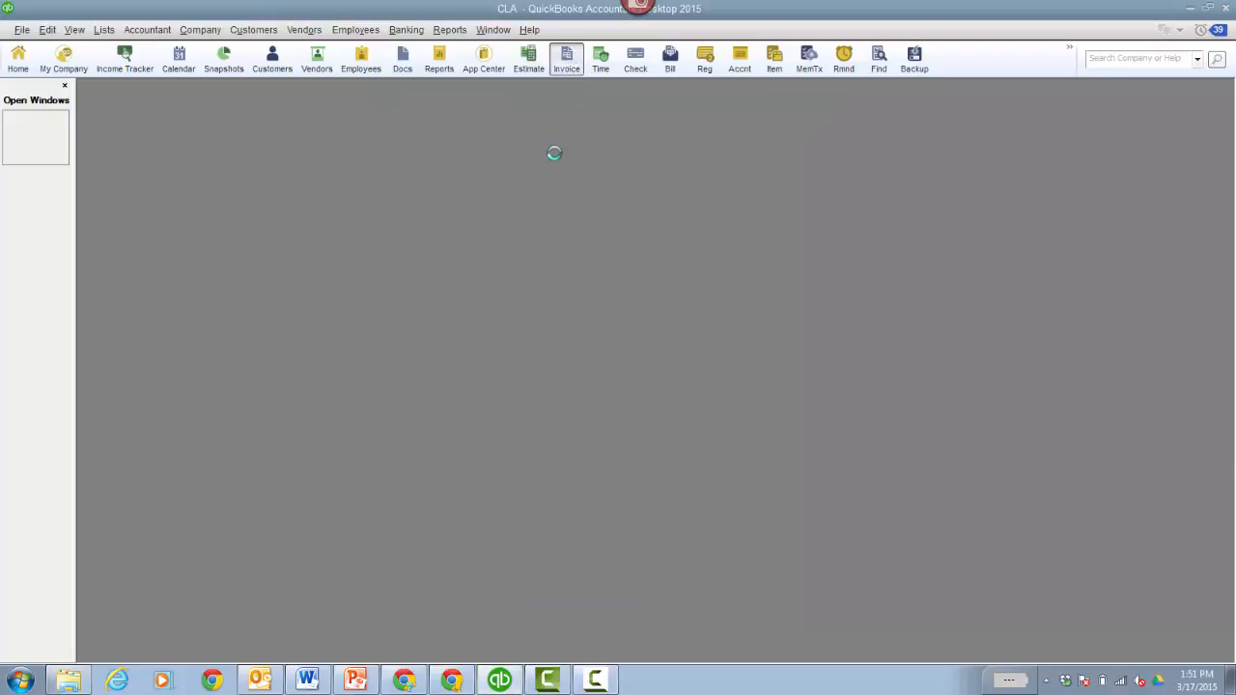
drag(880, 101, 450, 118)
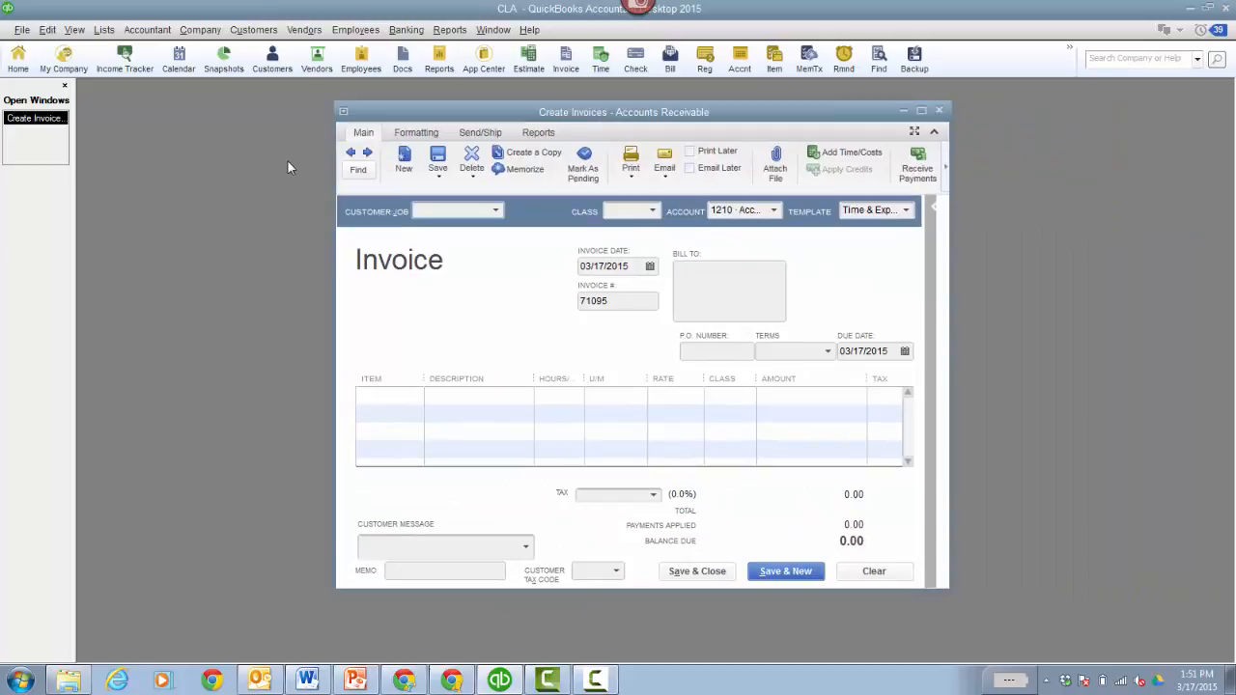
click(351, 154)
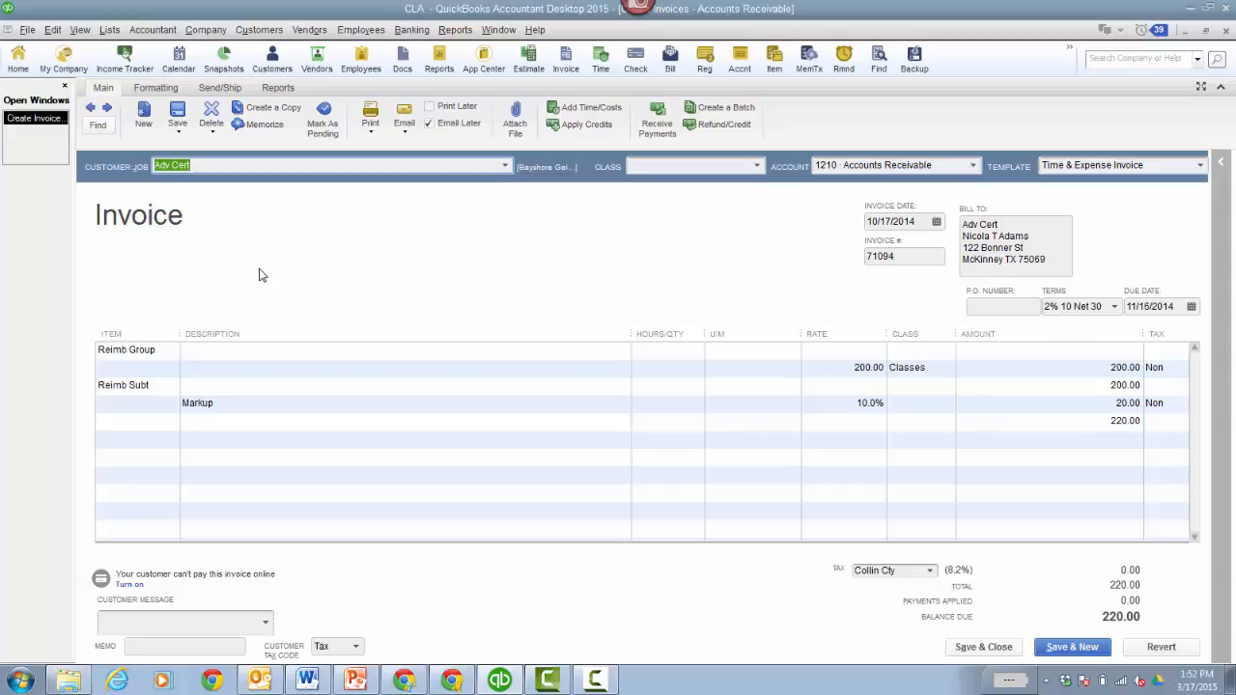
click(92, 108)
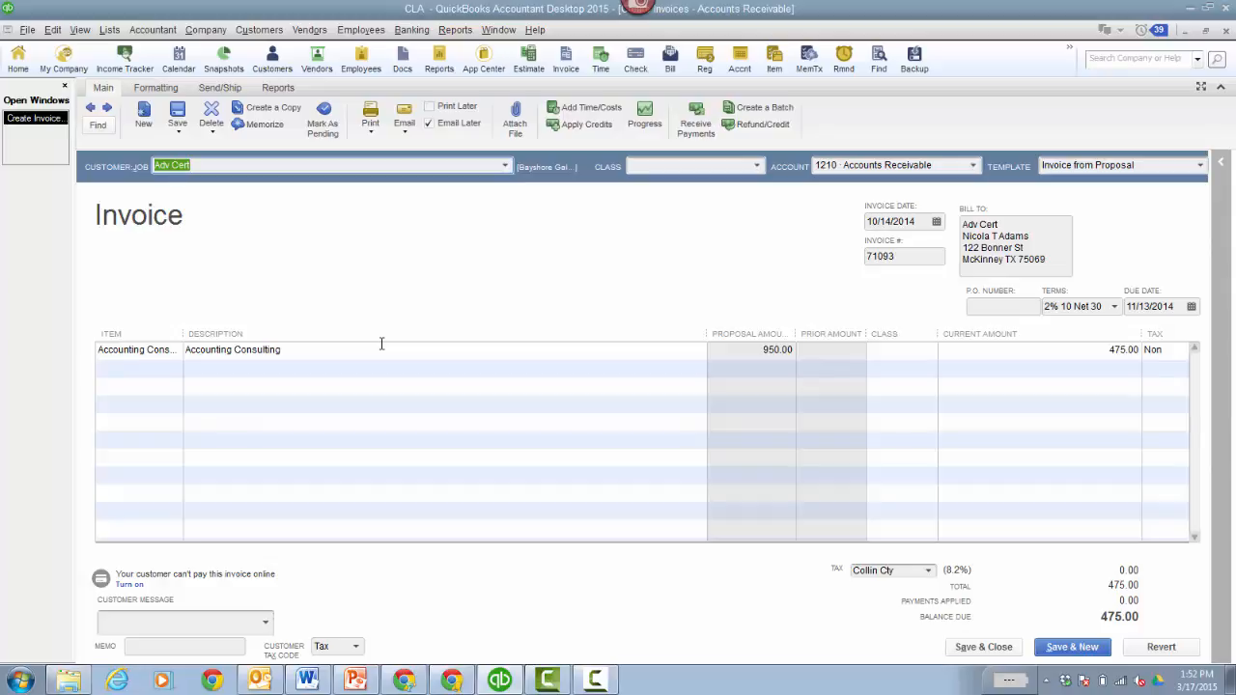
click(1226, 31)
key(F2)
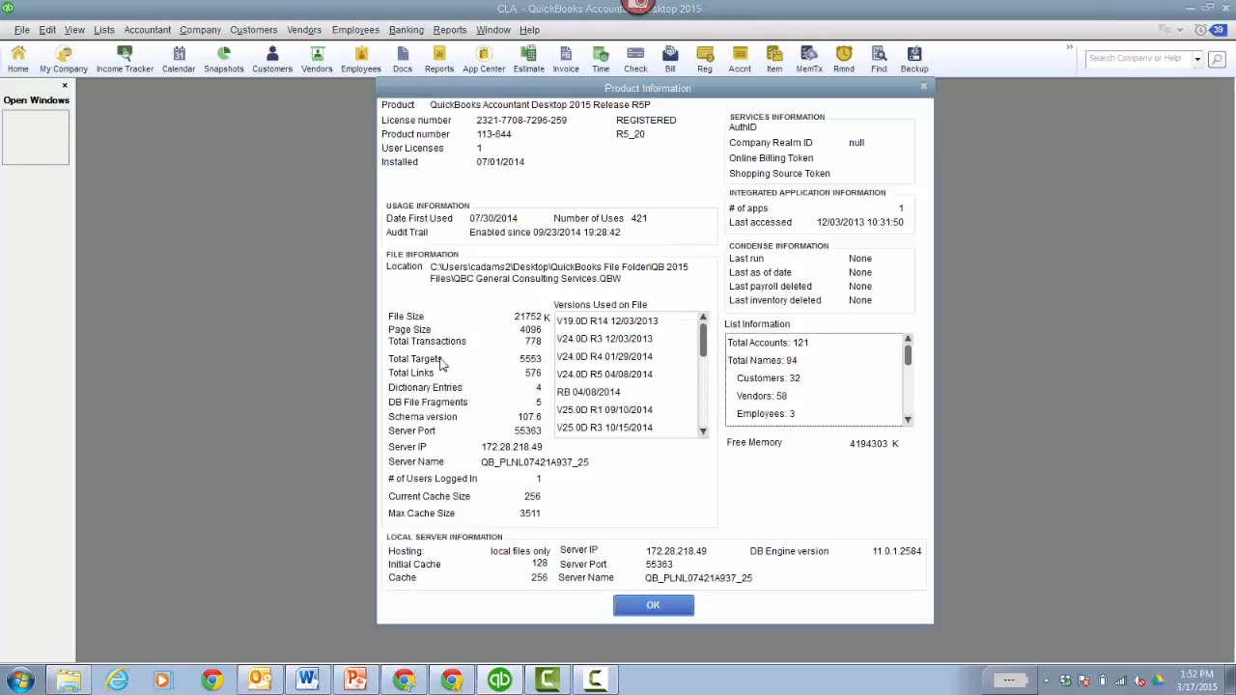
click(654, 605)
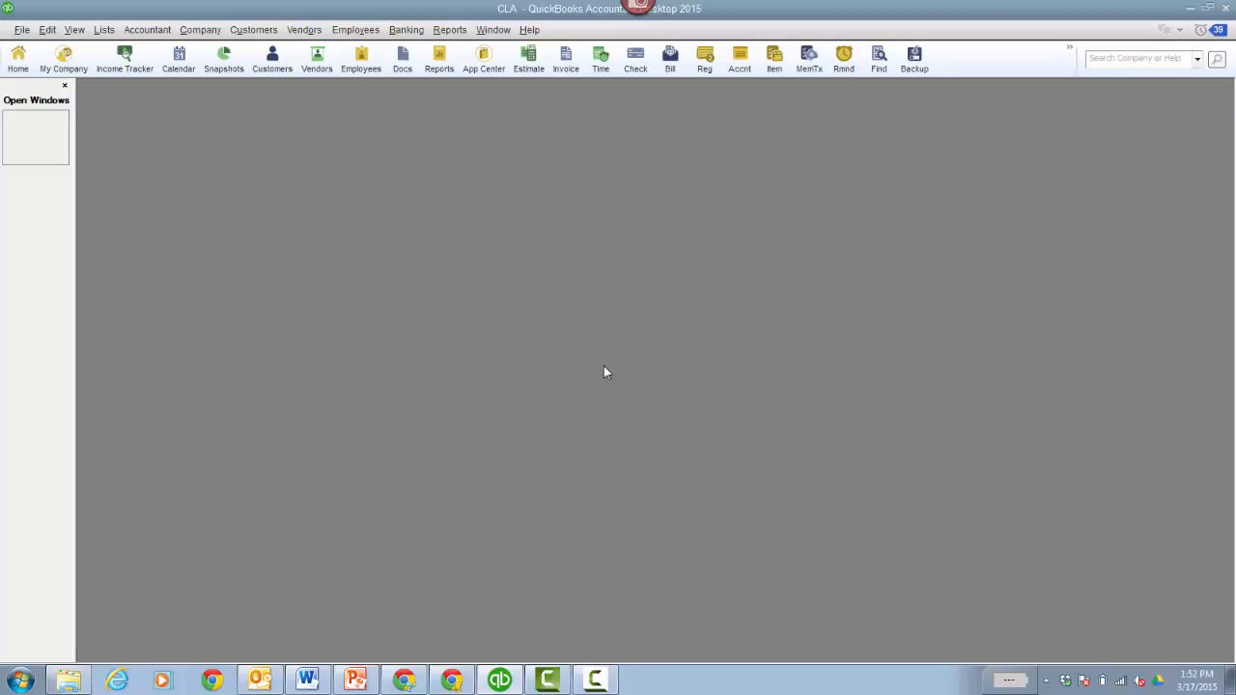
click(103, 30)
click(124, 65)
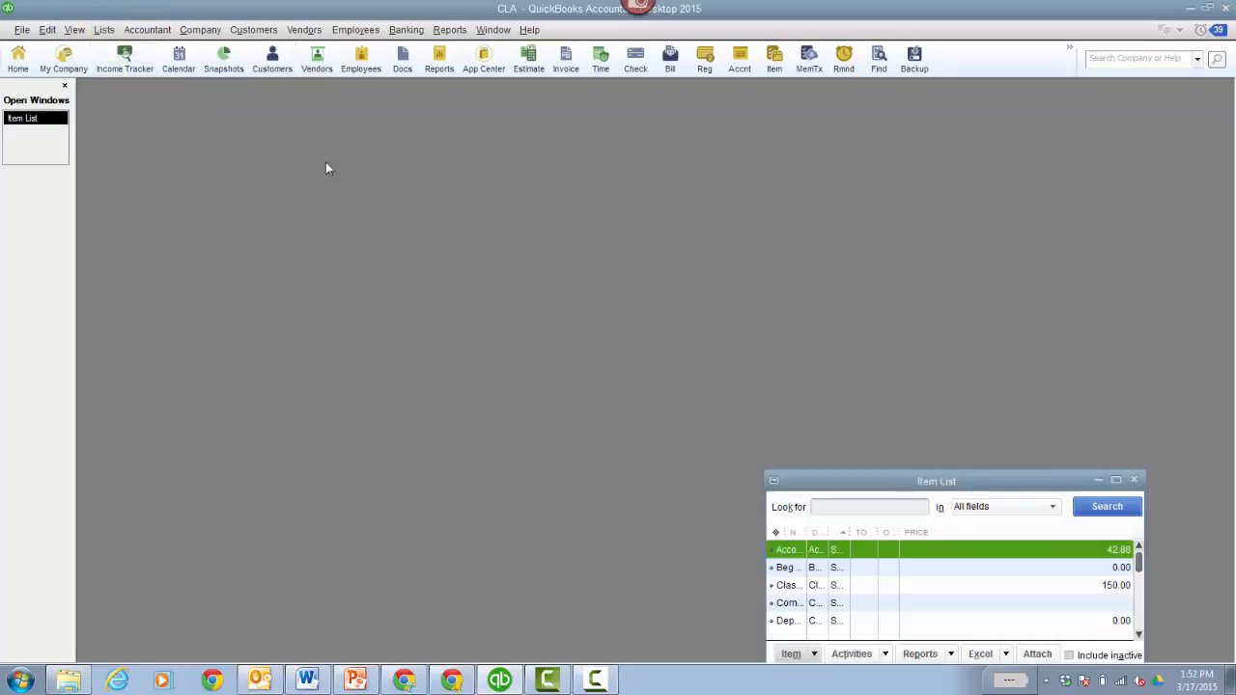
drag(865, 471, 498, 195)
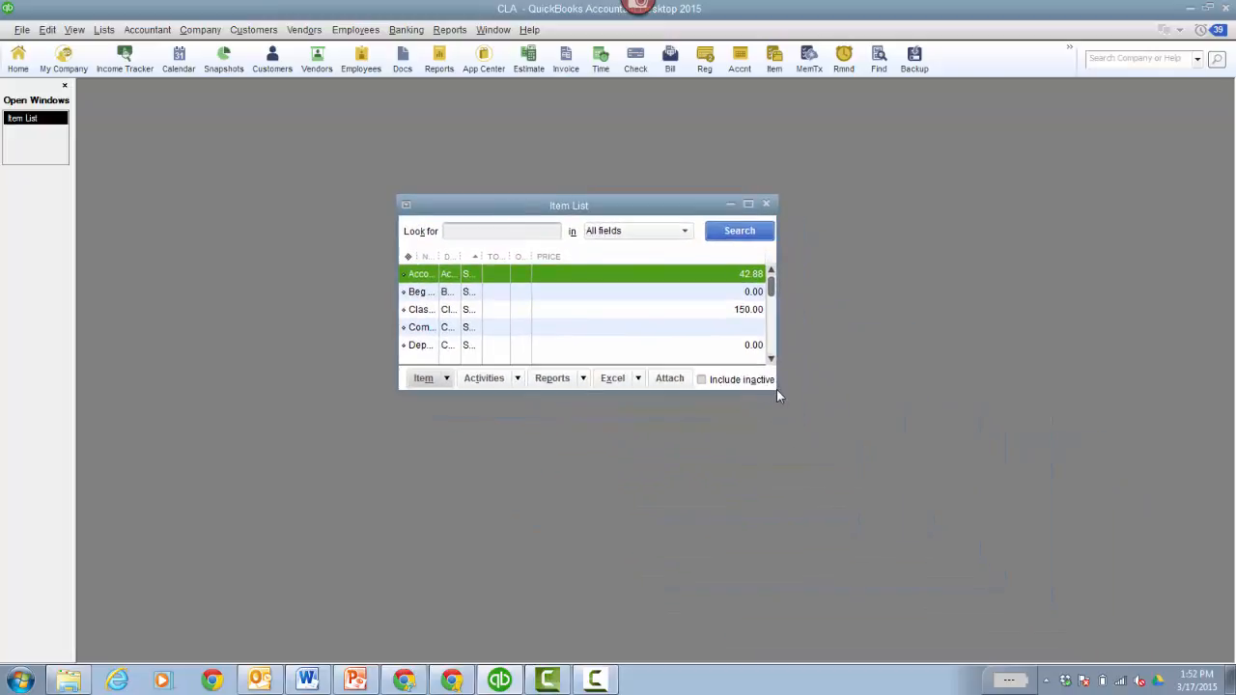
drag(776, 389, 1087, 579)
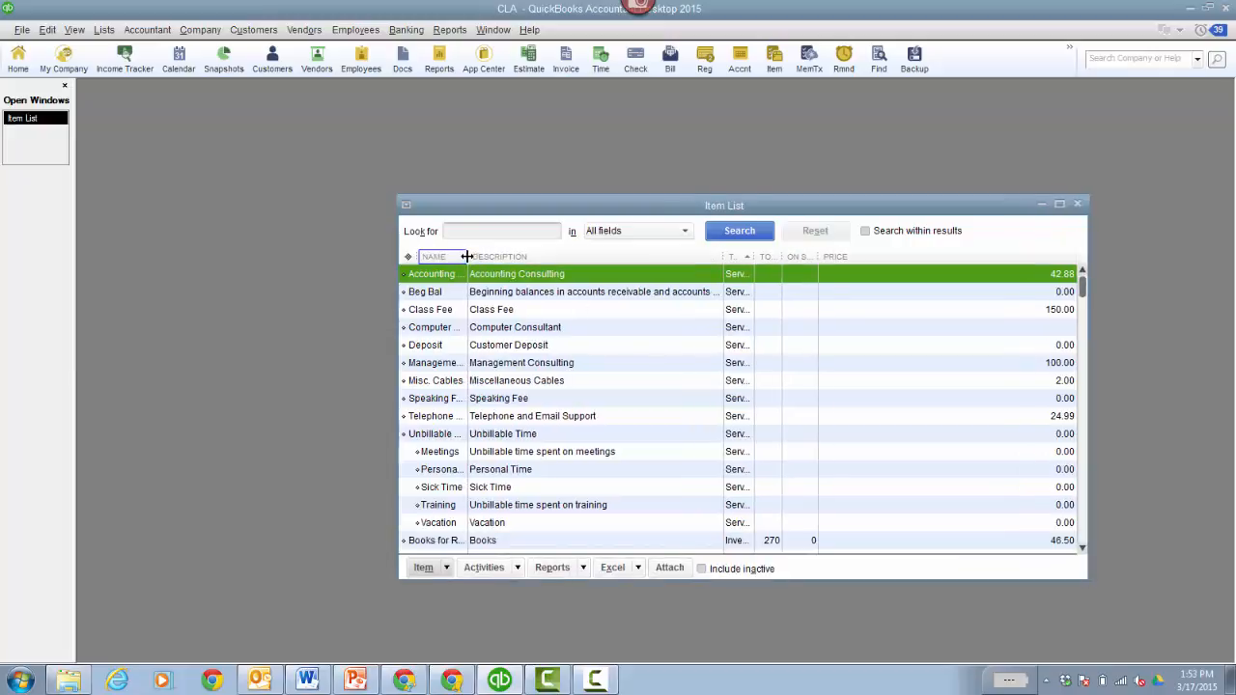
drag(466, 256, 550, 254)
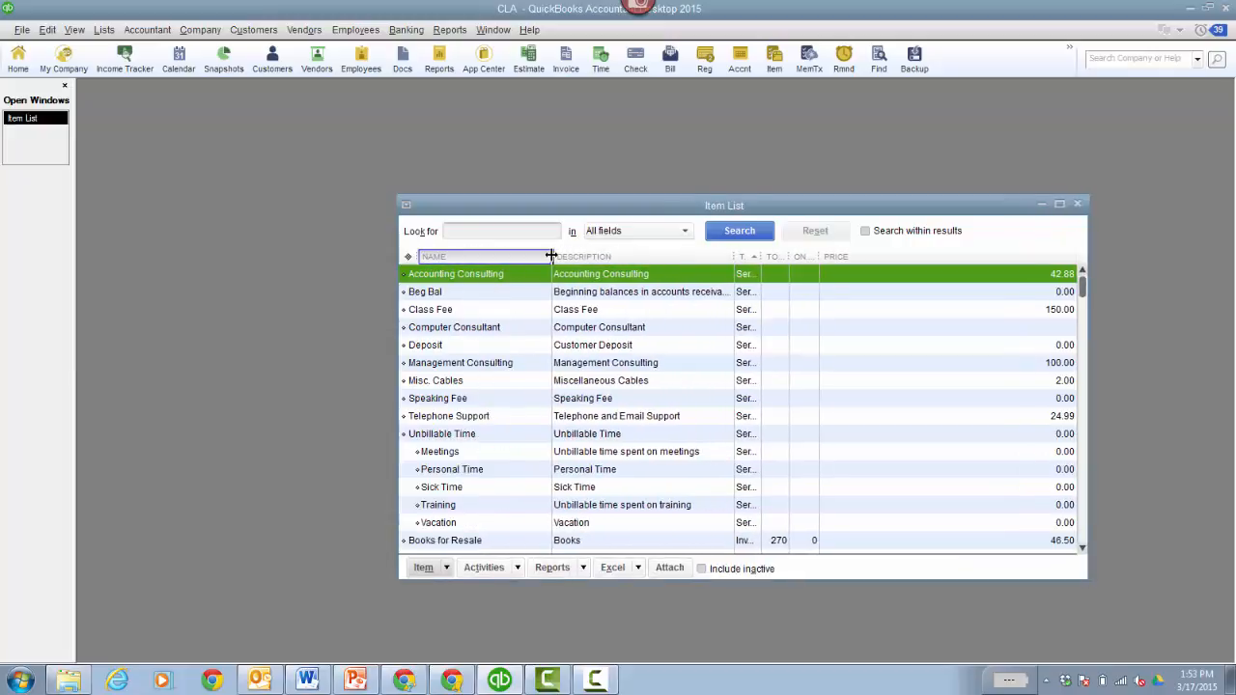
drag(579, 210, 541, 175)
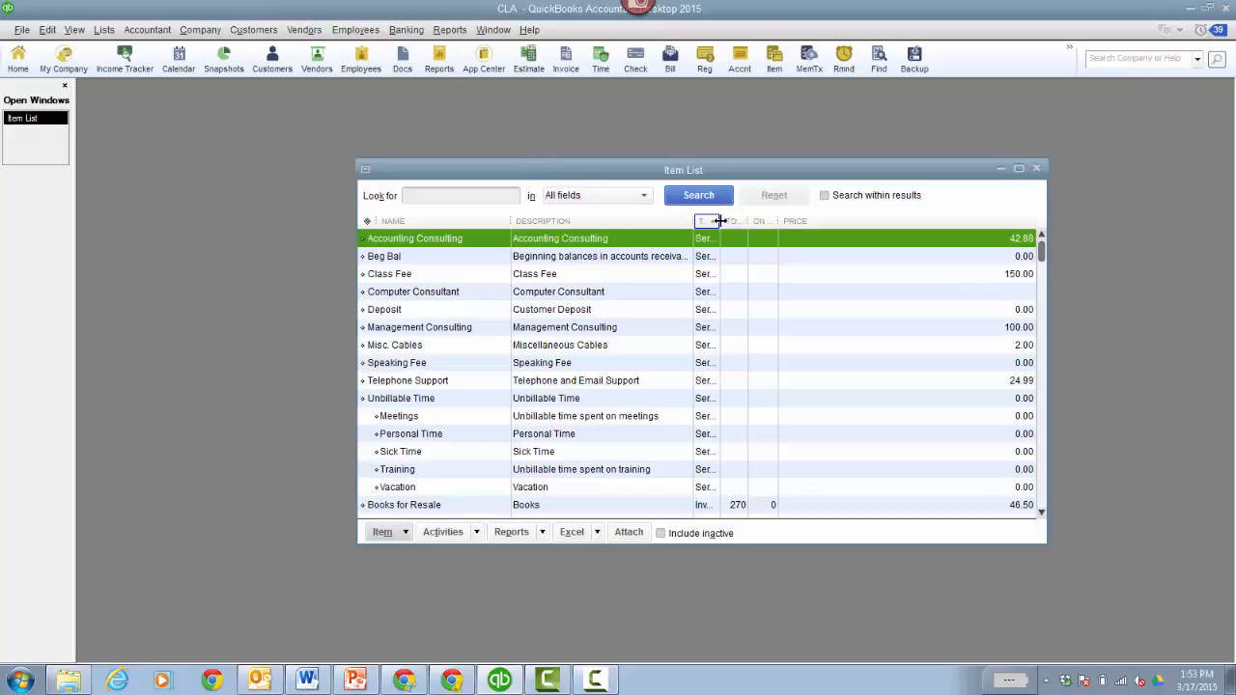
drag(719, 221, 797, 221)
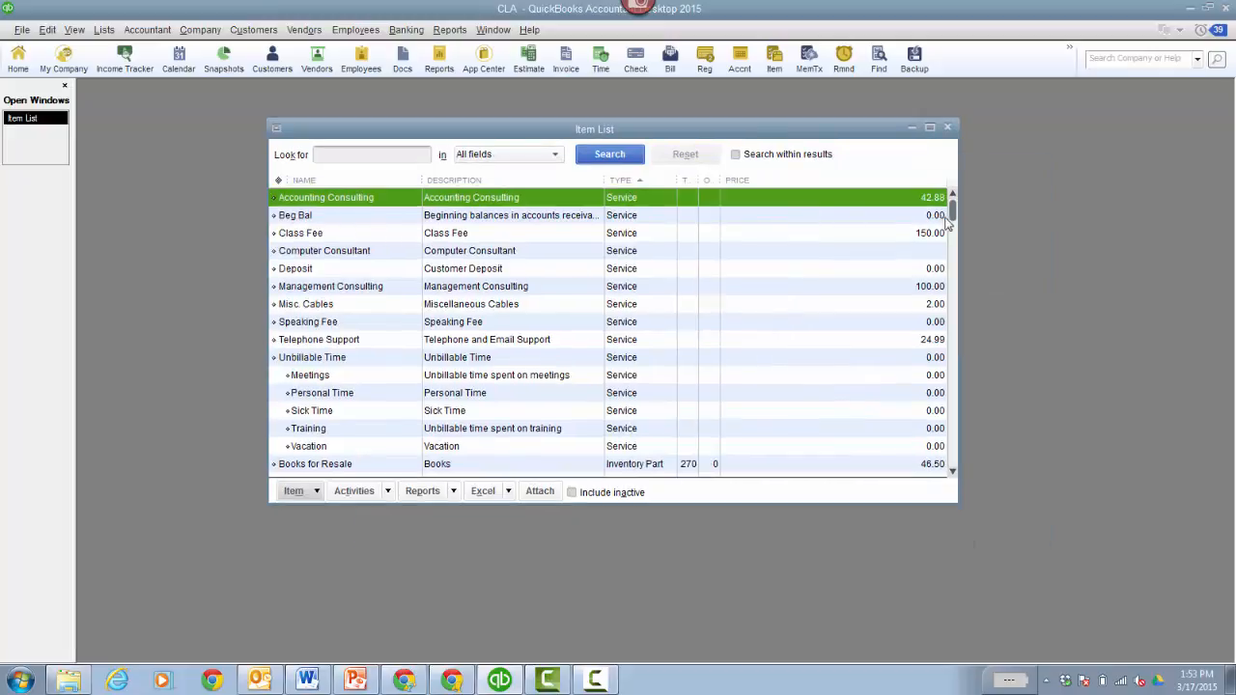
drag(951, 212, 942, 417)
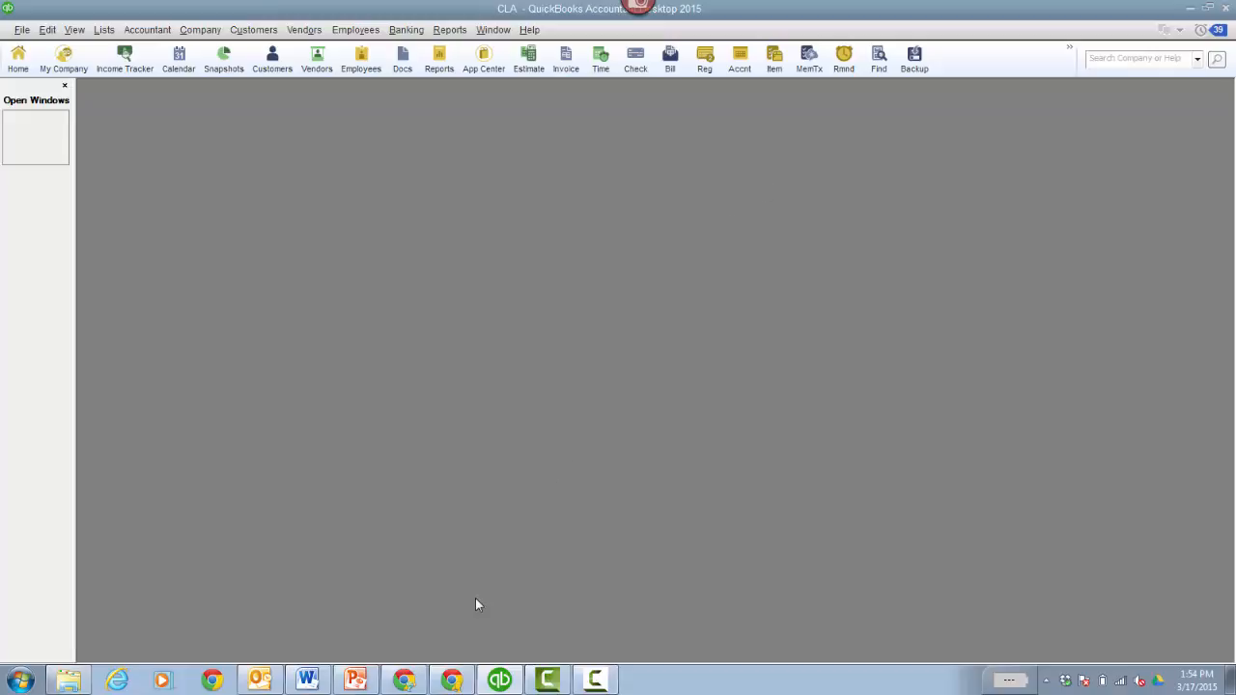
- In Chrome, close the conversion notes document and open the Add client form from the QBOA clients list
click(406, 677)
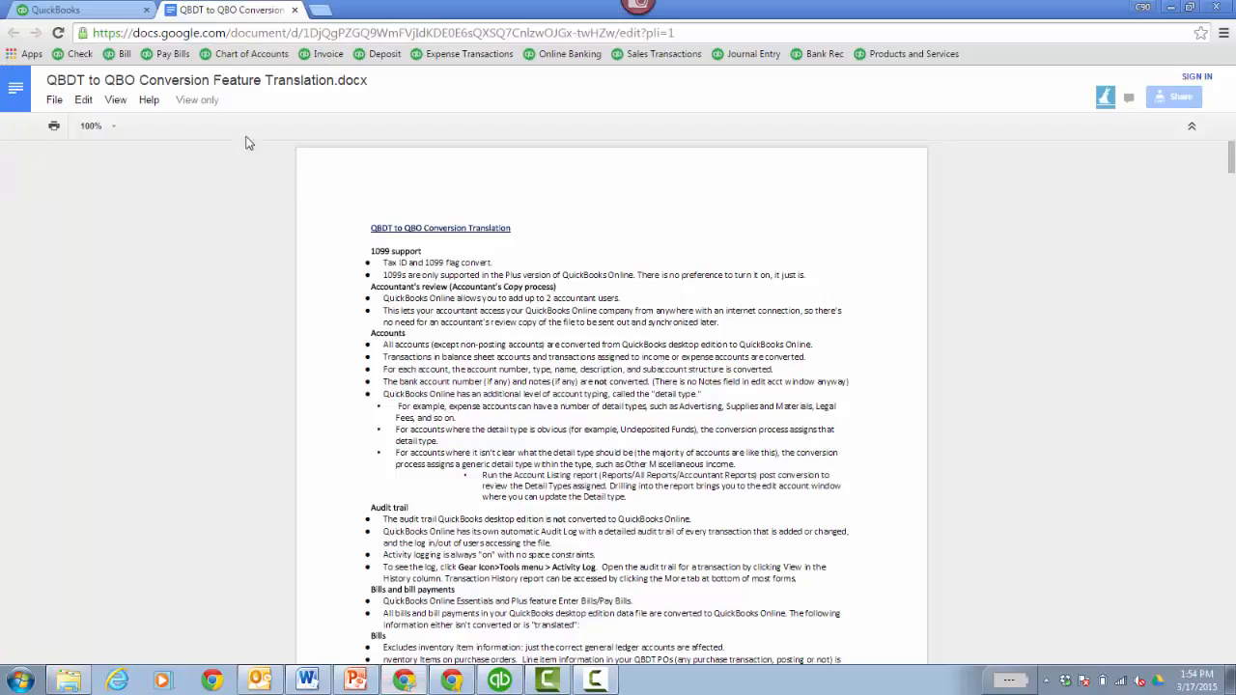
click(86, 10)
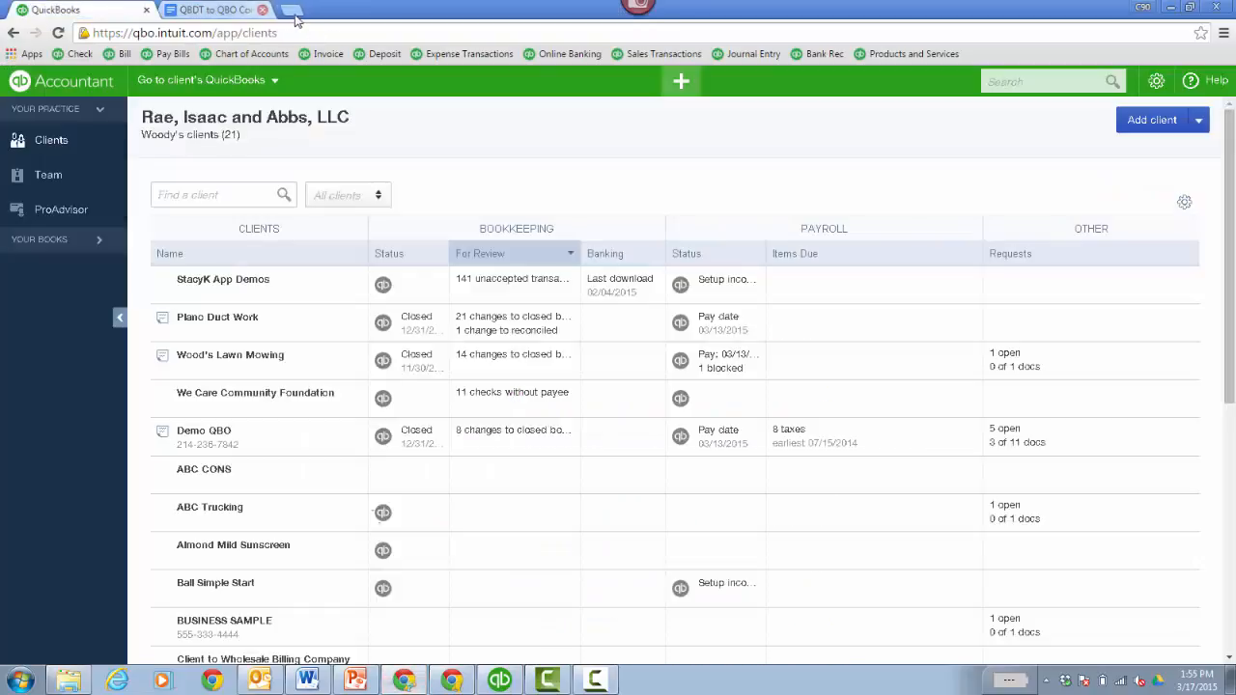
click(262, 10)
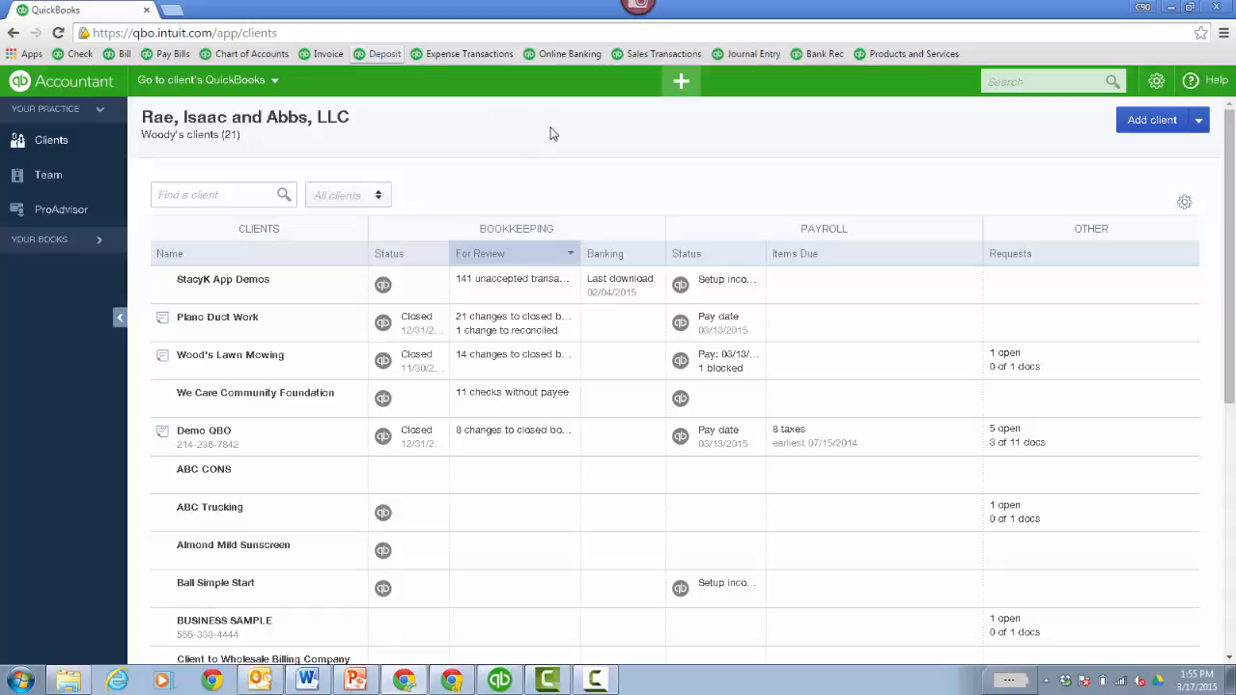
click(1153, 123)
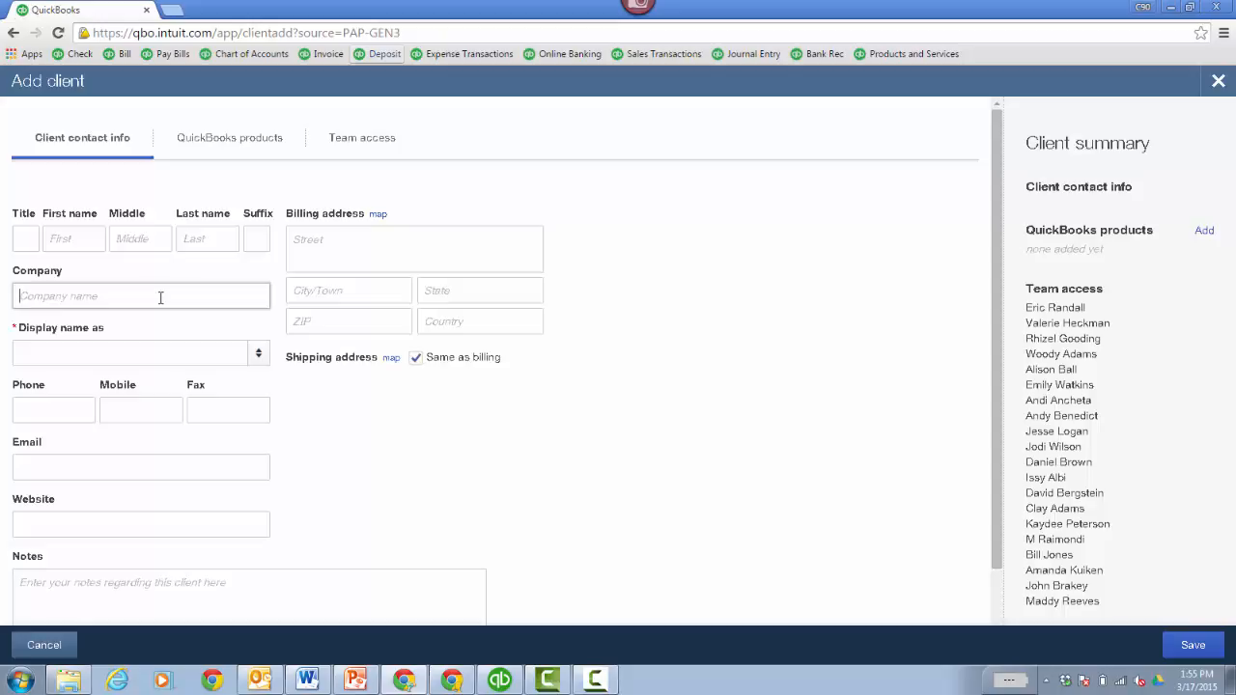
- Name the new client CLA Convert and choose the Plus product, with the client paying
text(CLA Convert)
click(257, 353)
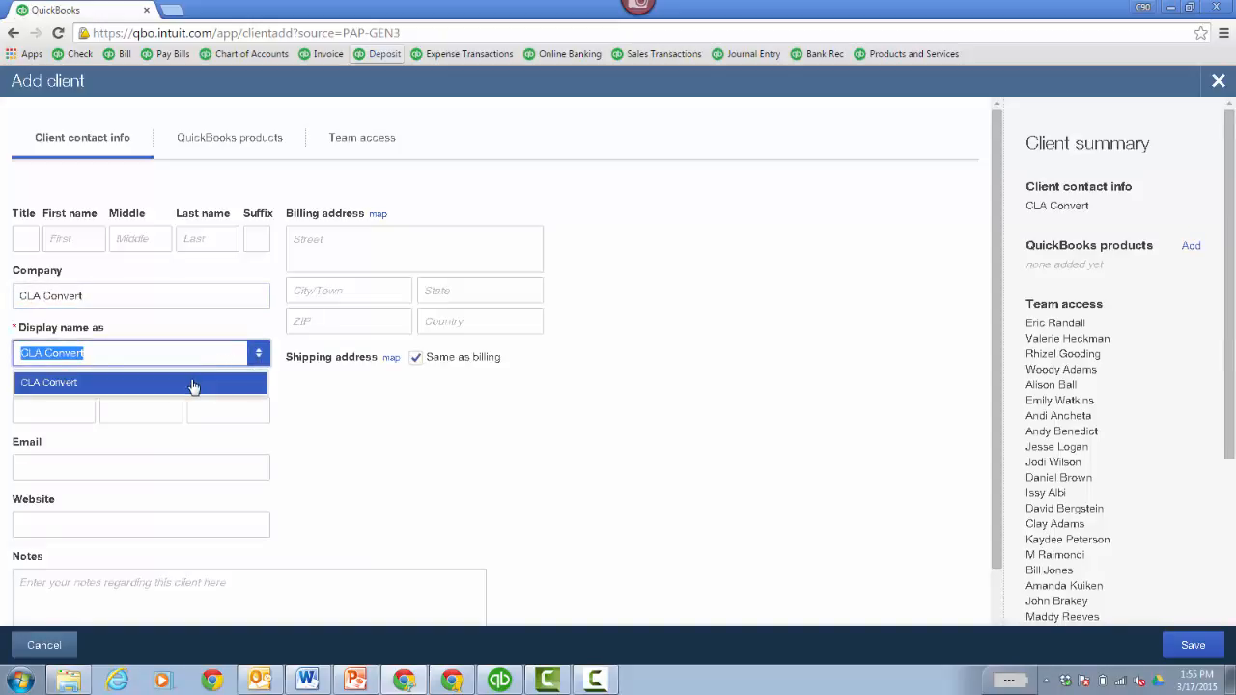
click(193, 386)
click(226, 145)
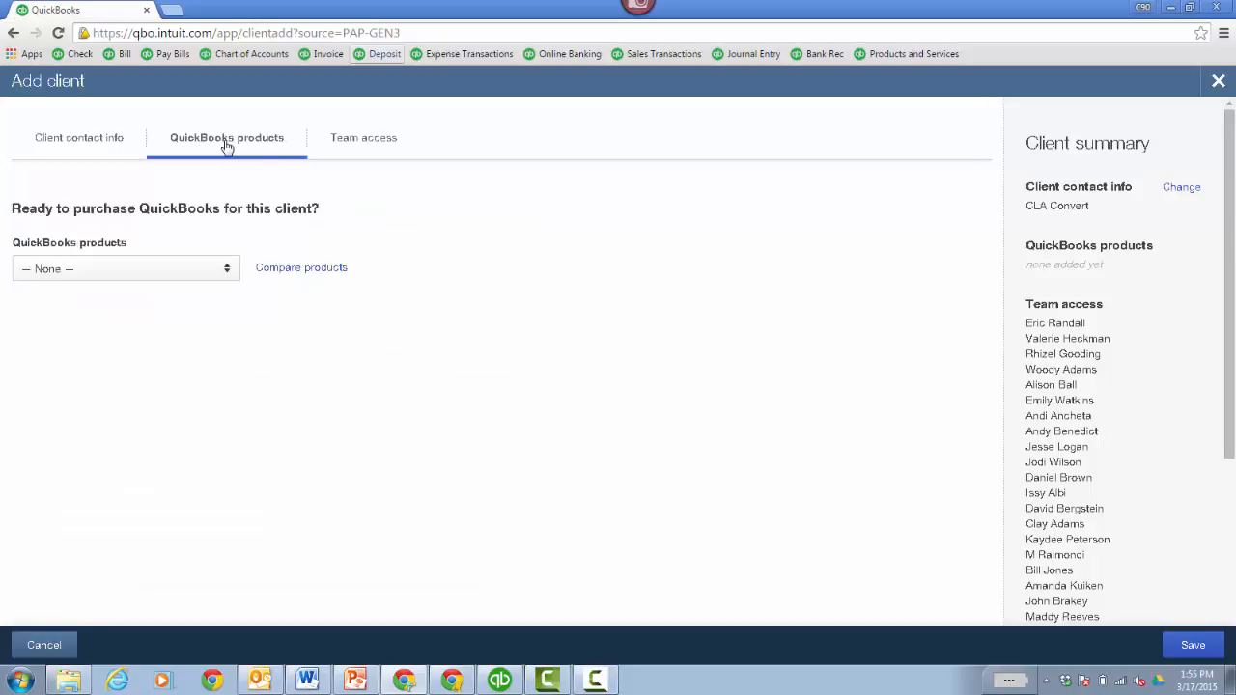
click(225, 270)
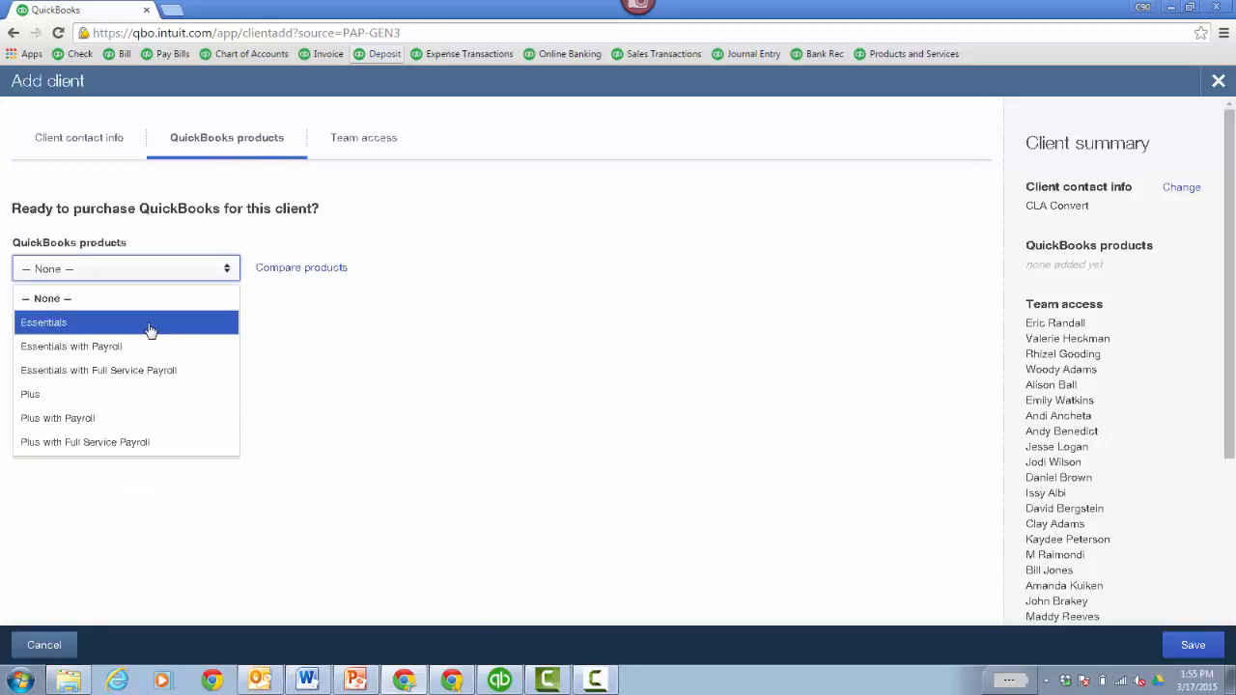
click(121, 394)
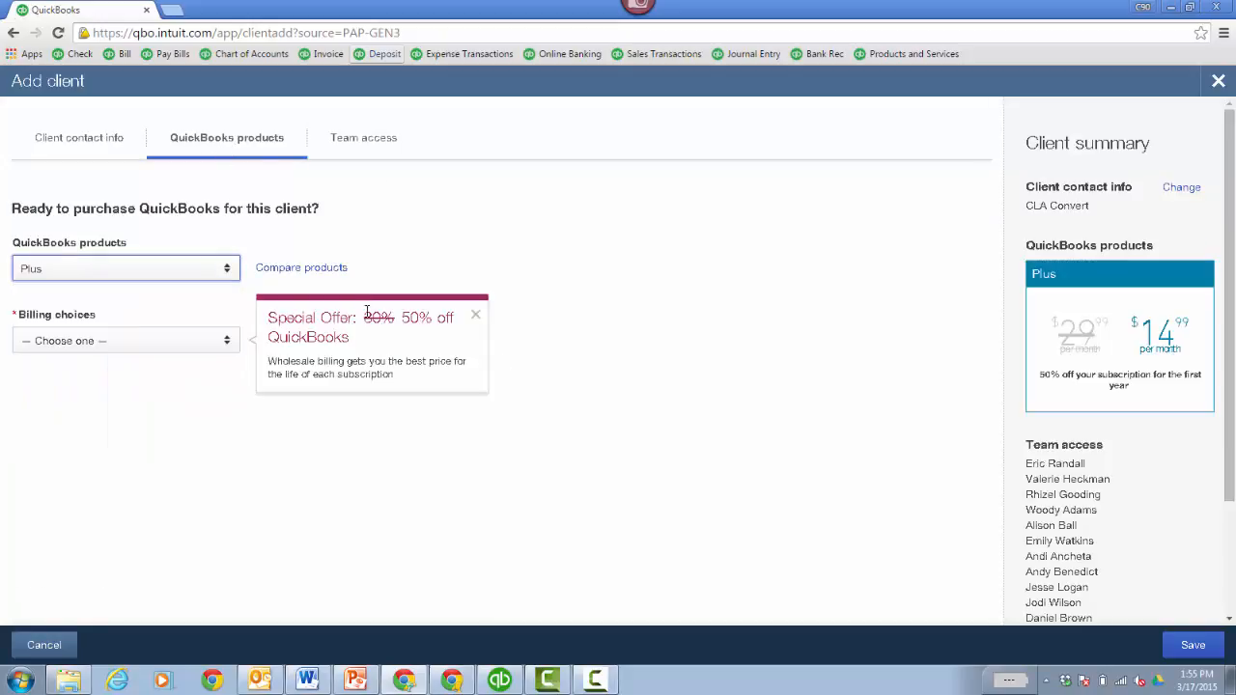
click(475, 316)
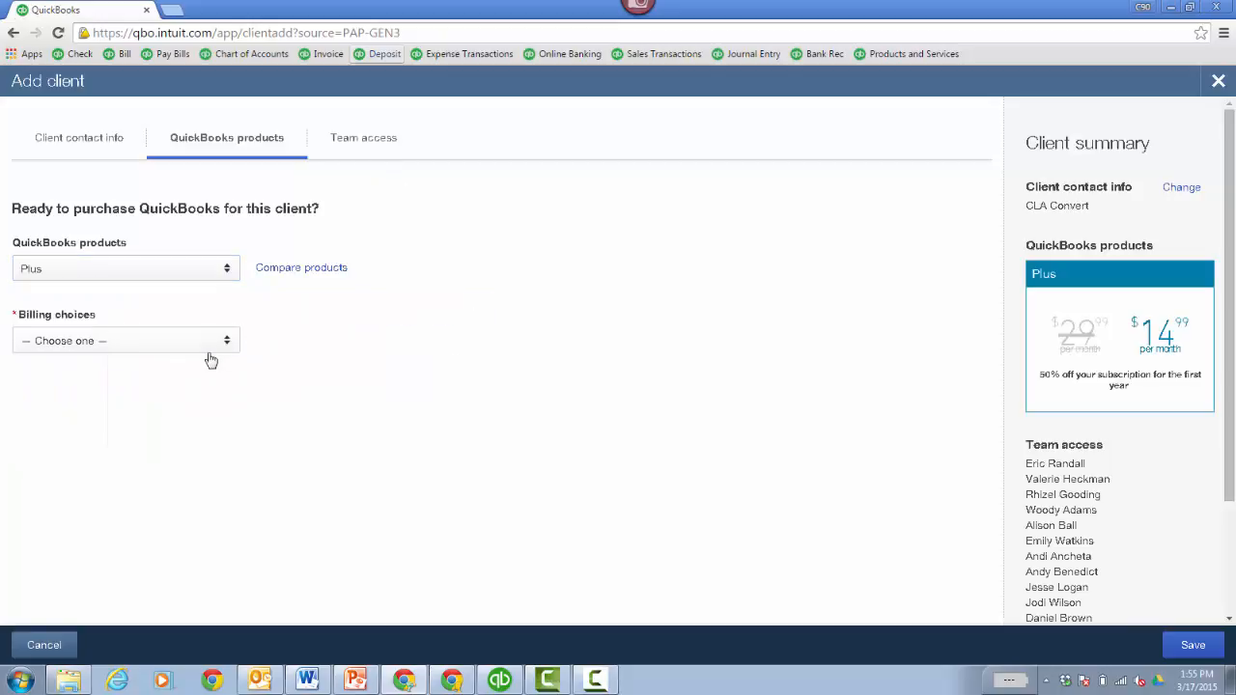
click(224, 350)
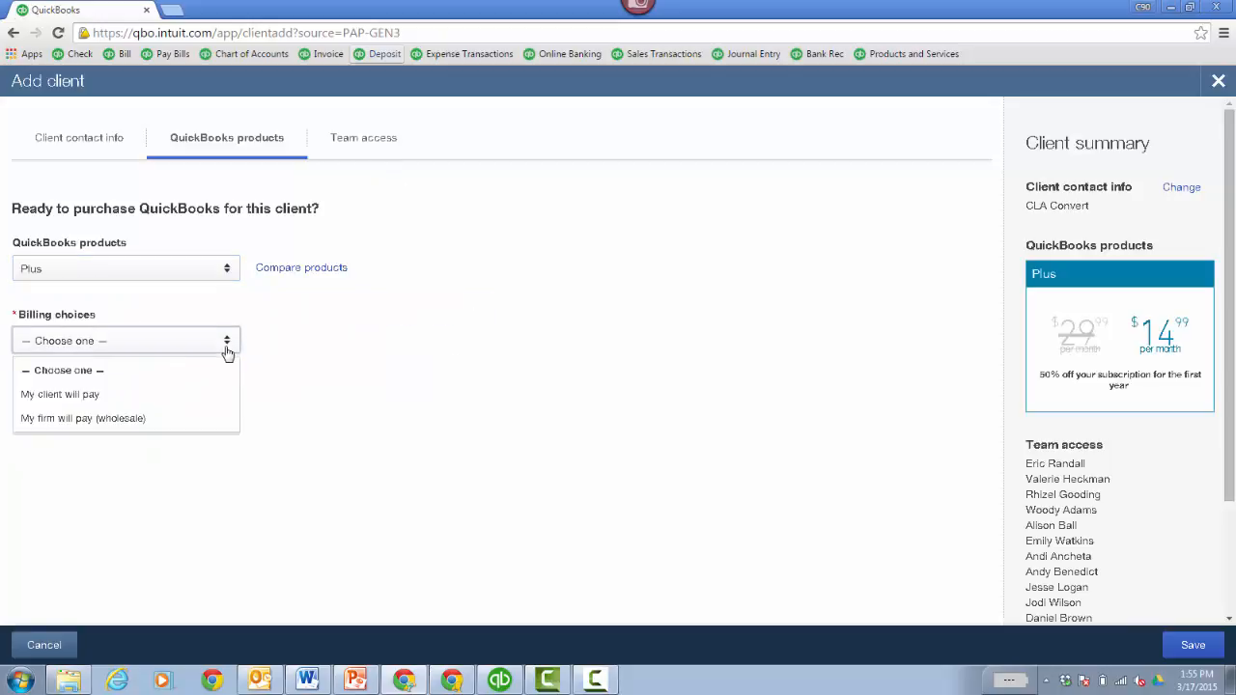
click(174, 396)
- Enter the client's e-mail address twice, save the client, and switch to the other browser window
click(209, 497)
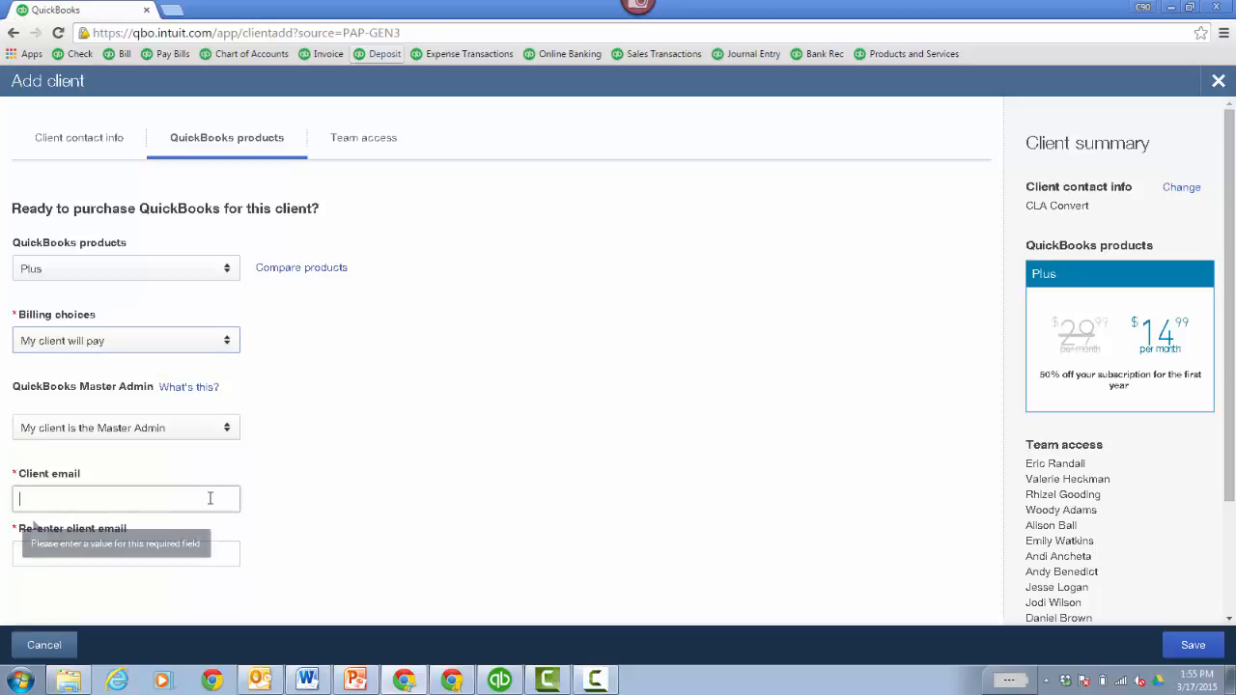
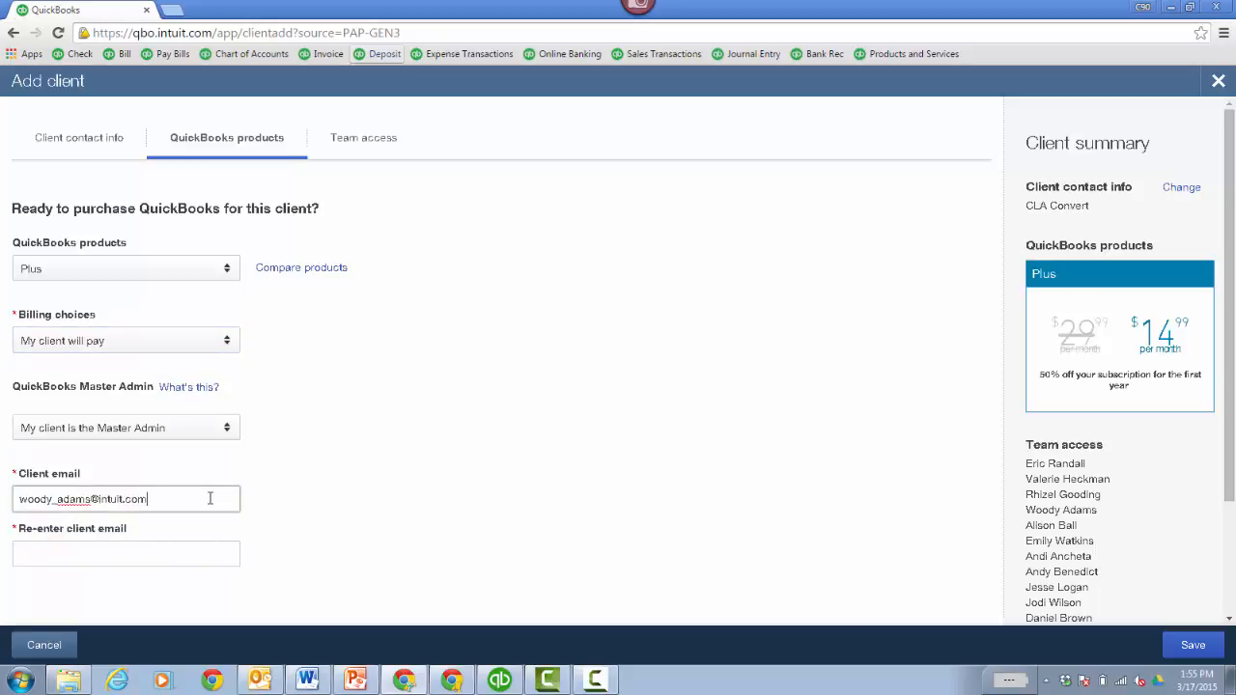
key(Tab)
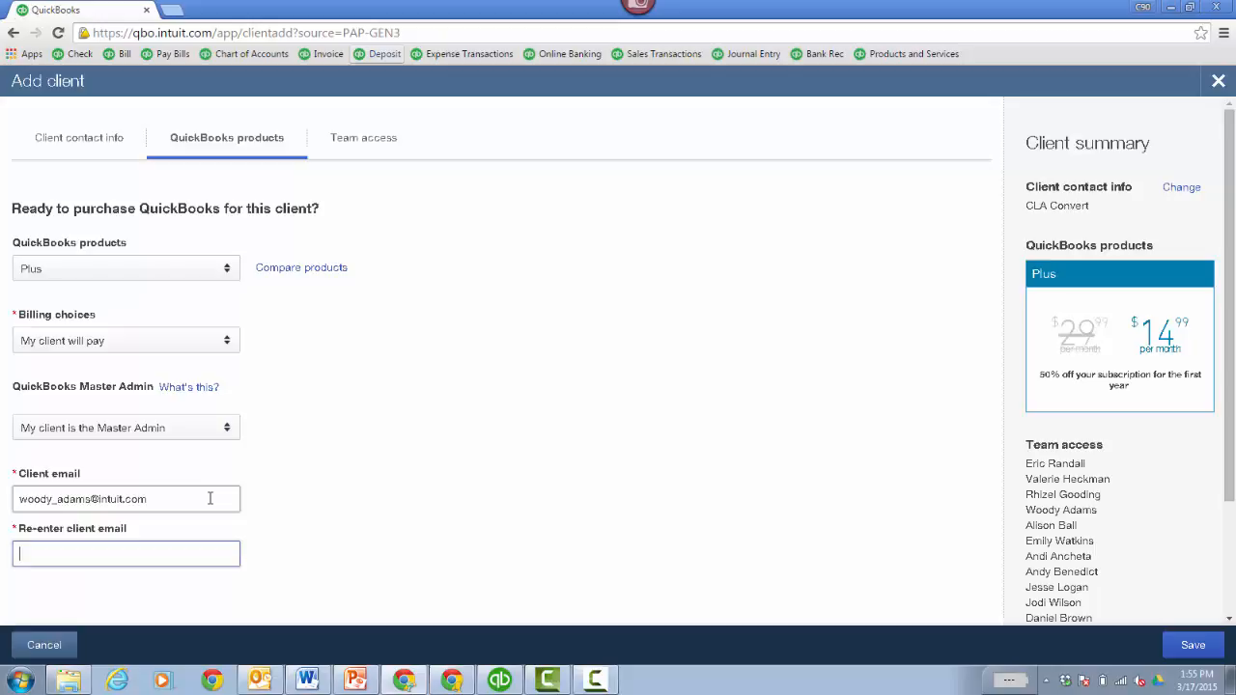
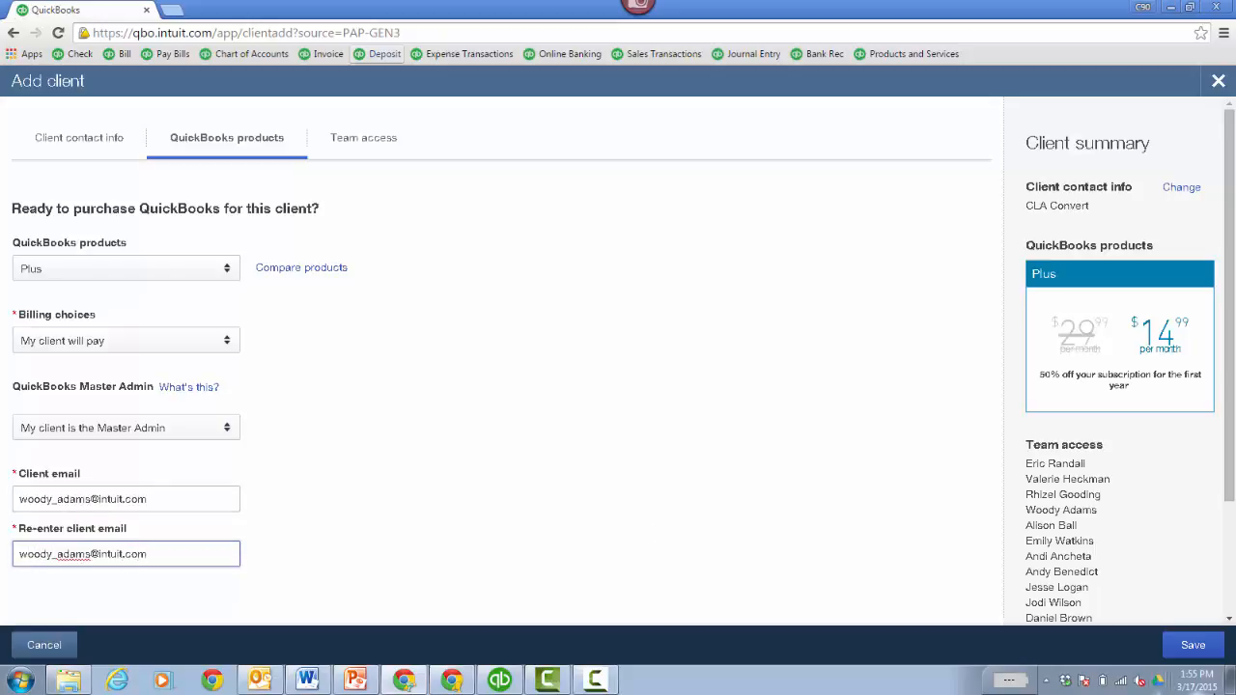
click(1194, 645)
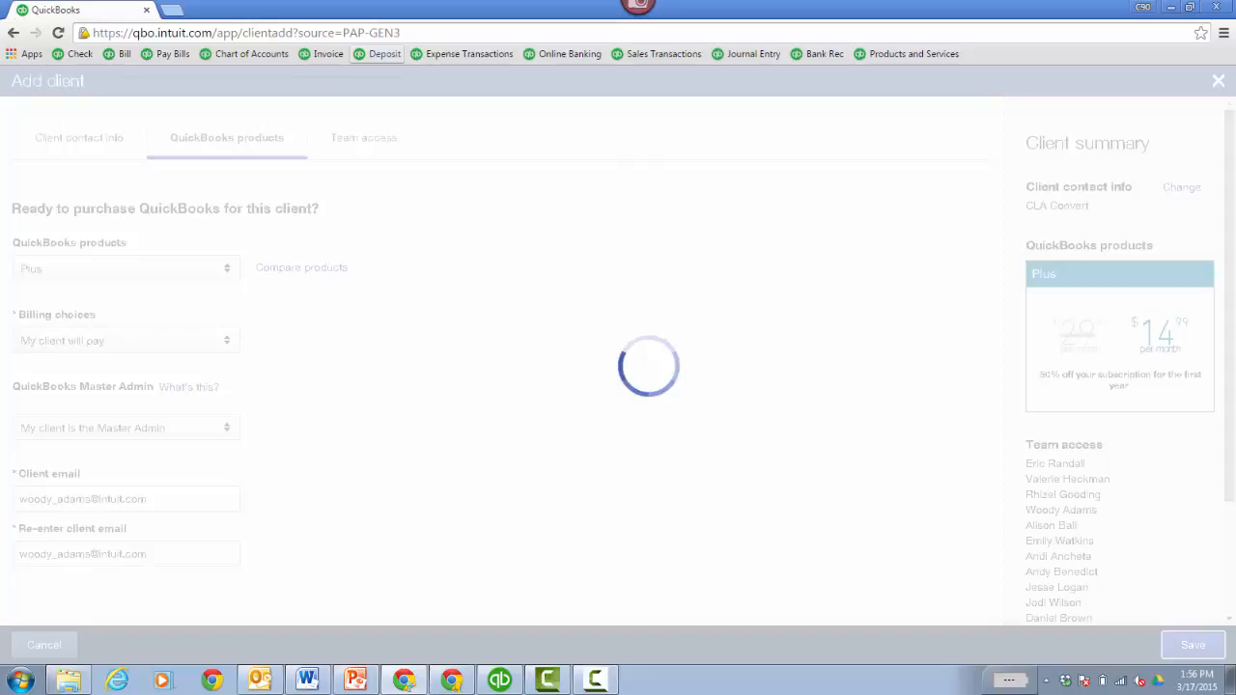
click(449, 682)
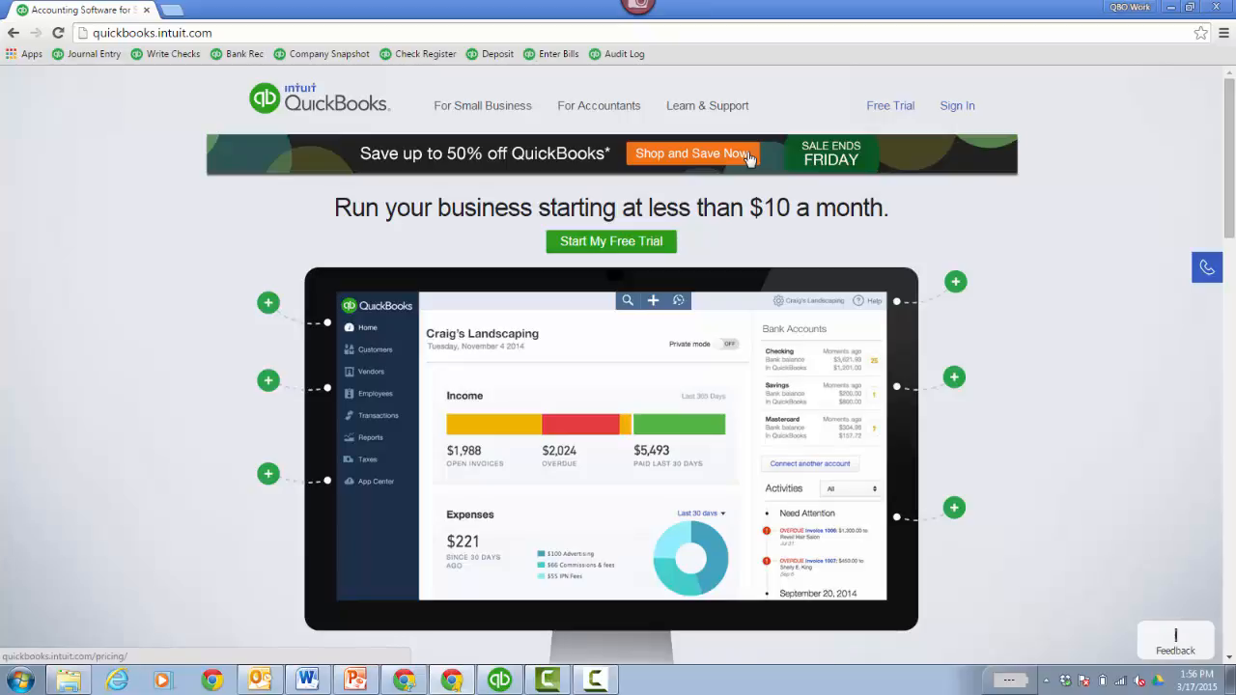
- Go to the Intuit Accountants website by entering 'accountants' in the address bar
click(181, 33)
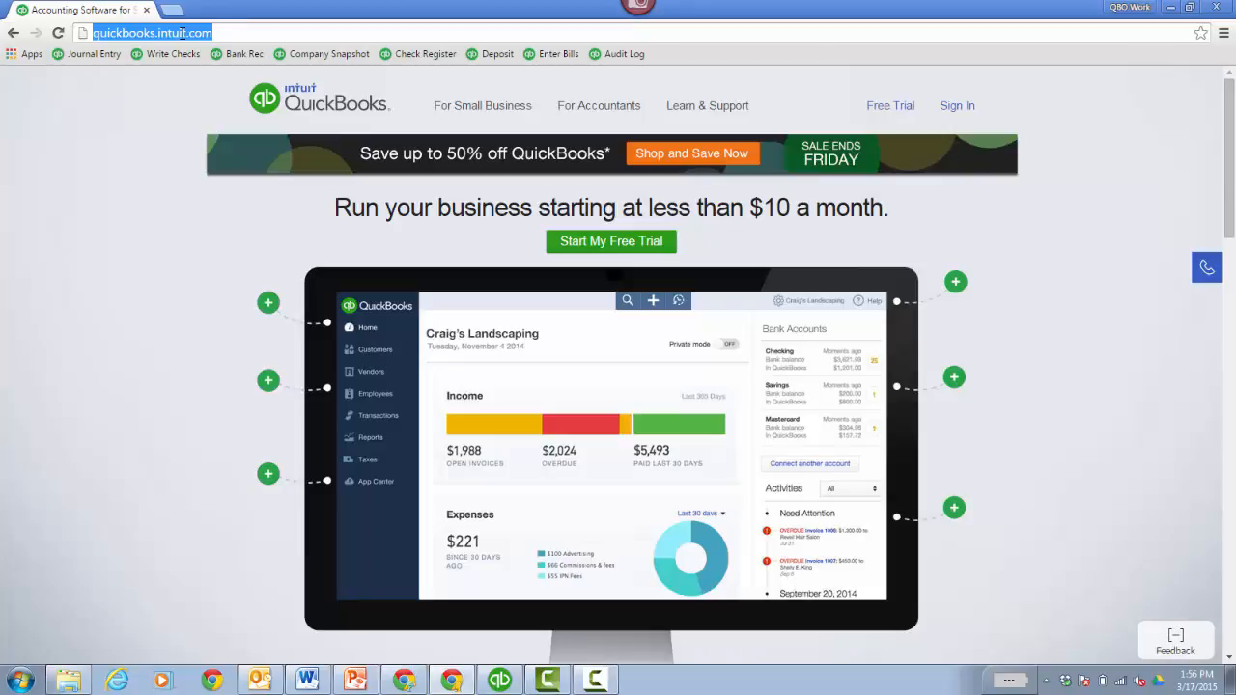
text(accountant)
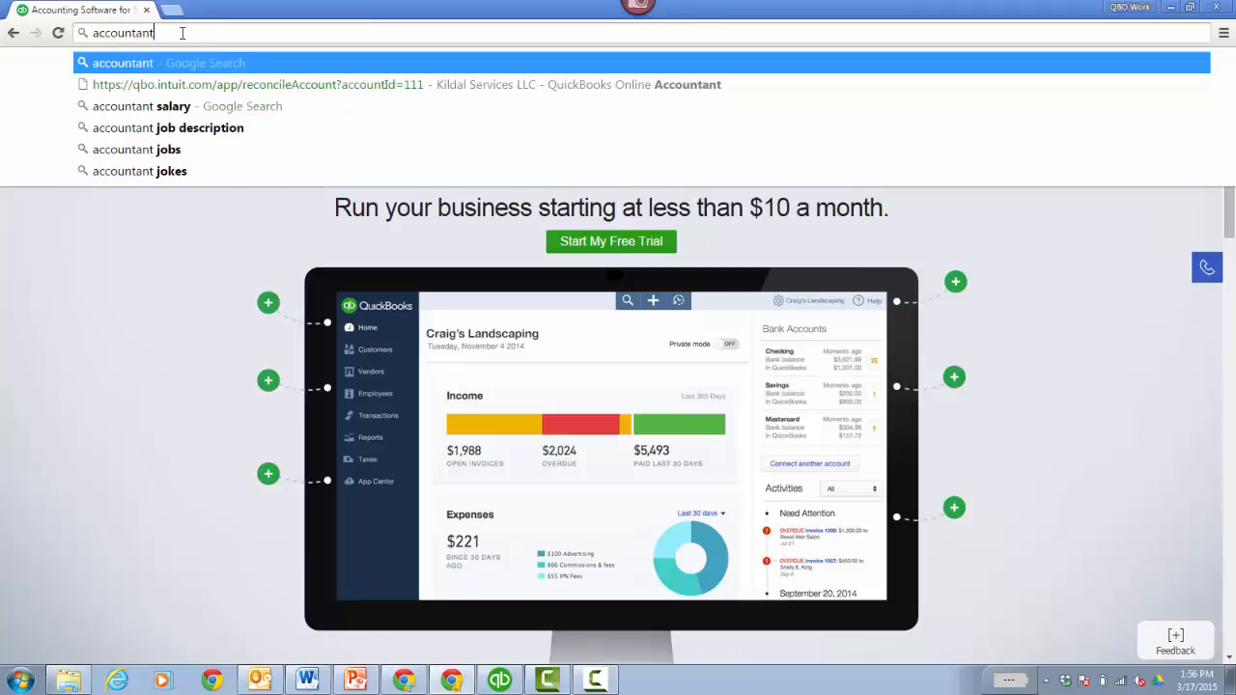
text(s)
key(Return)
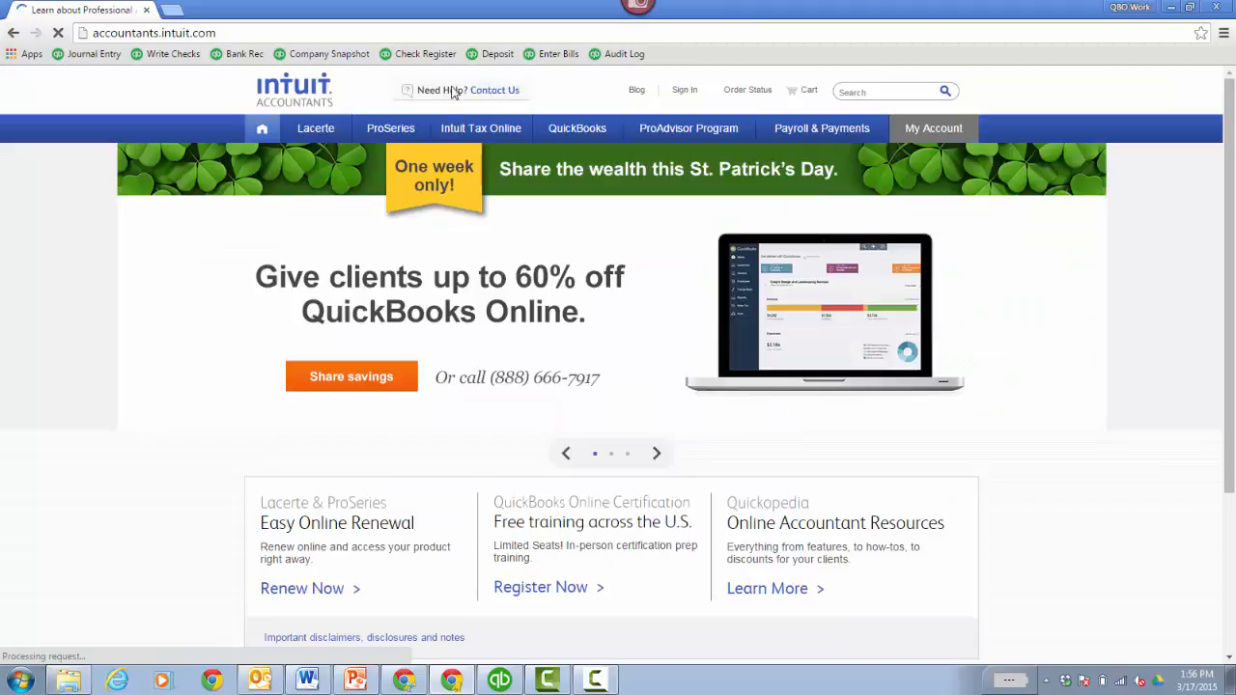
- Open the QuickBooks Online for-clients page and review the Sign Up Clients pass-along offers before closing them
mouse_move(584, 136)
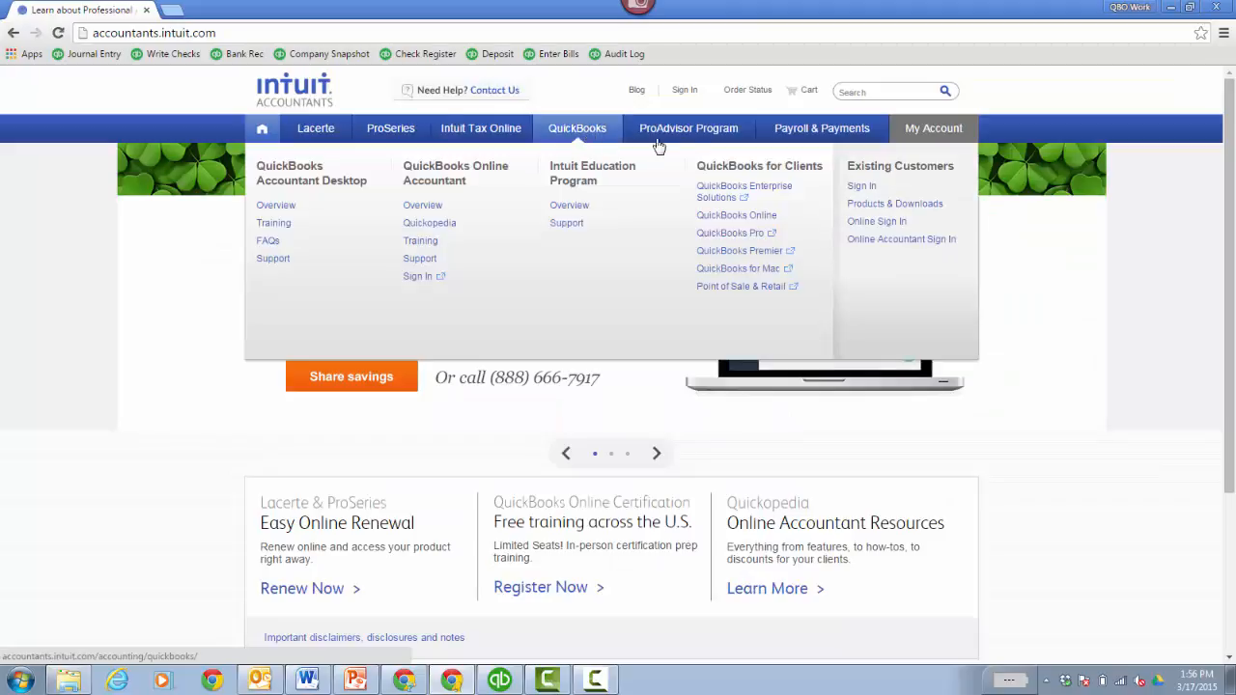
click(735, 218)
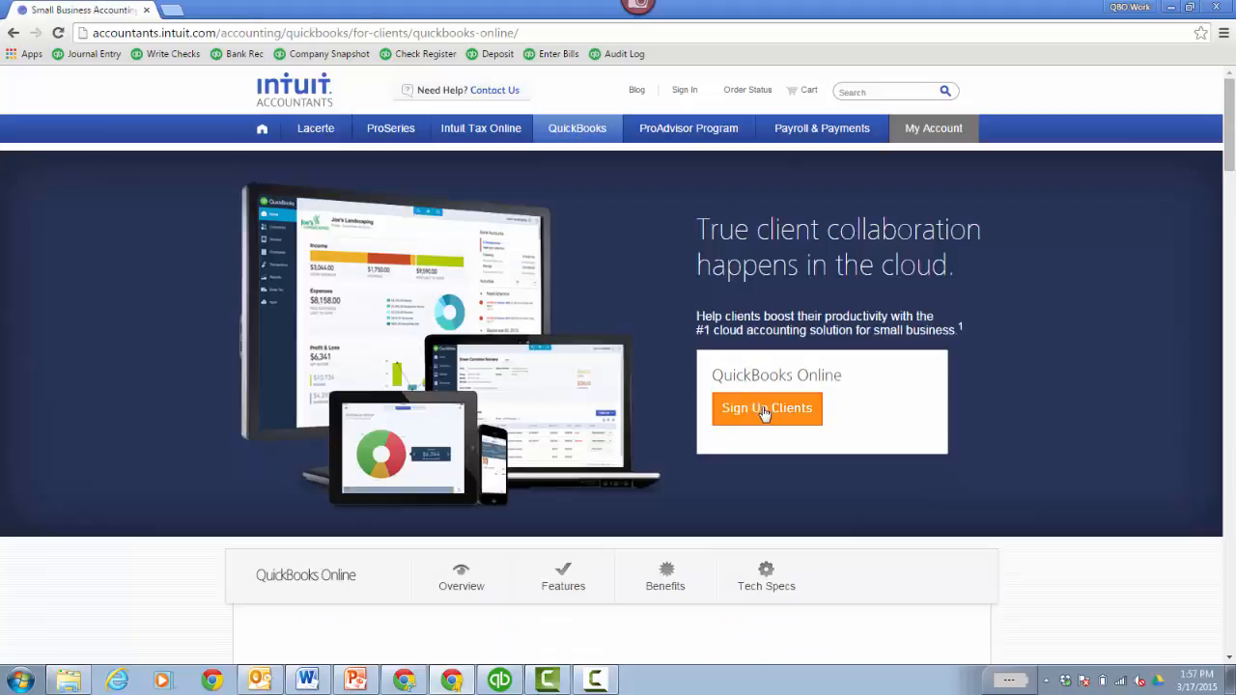
click(764, 412)
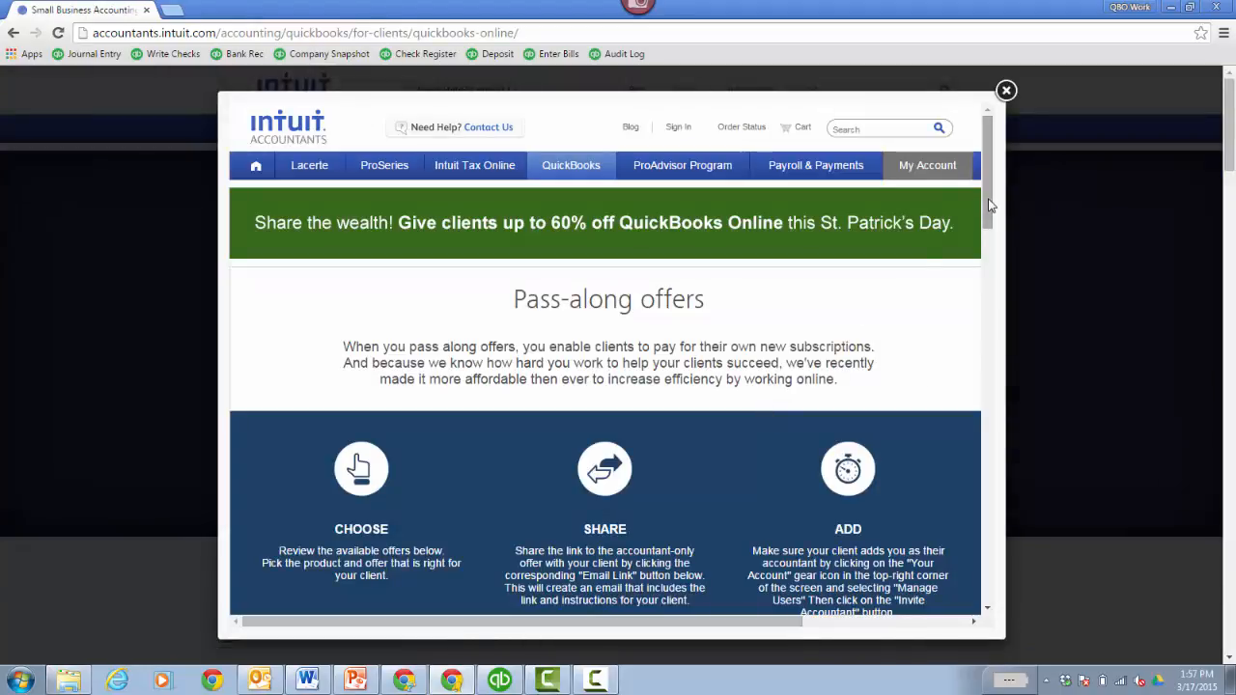
drag(989, 205, 992, 373)
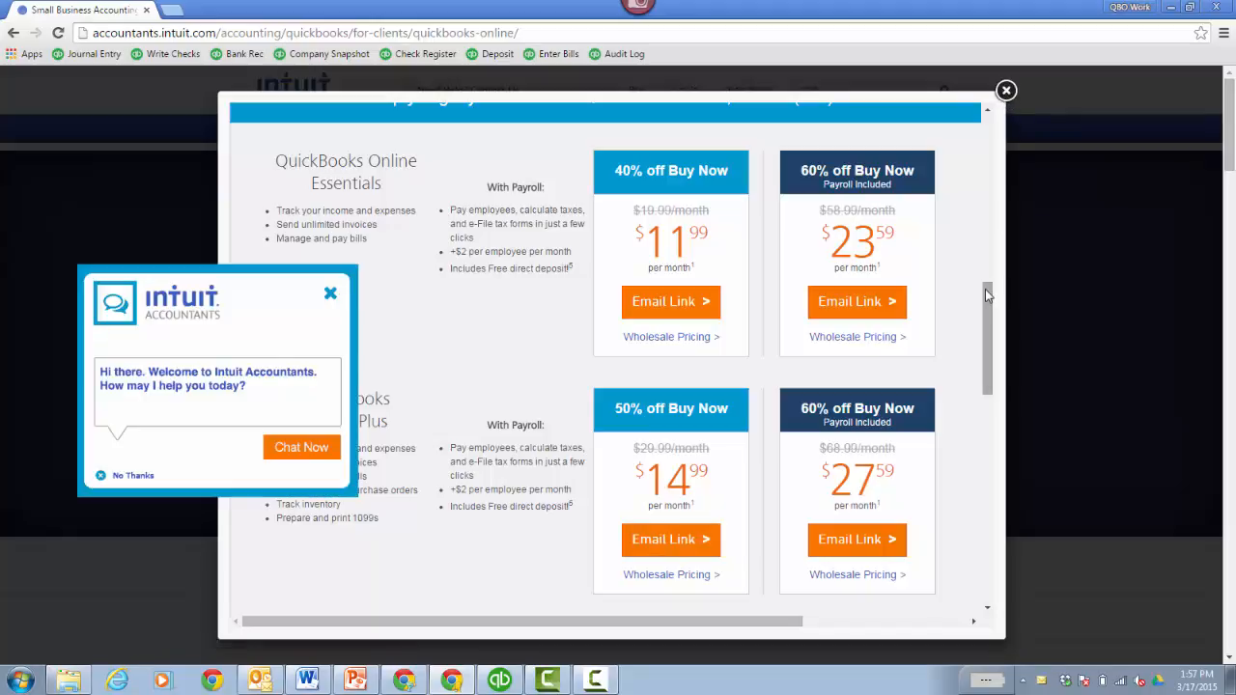
click(331, 295)
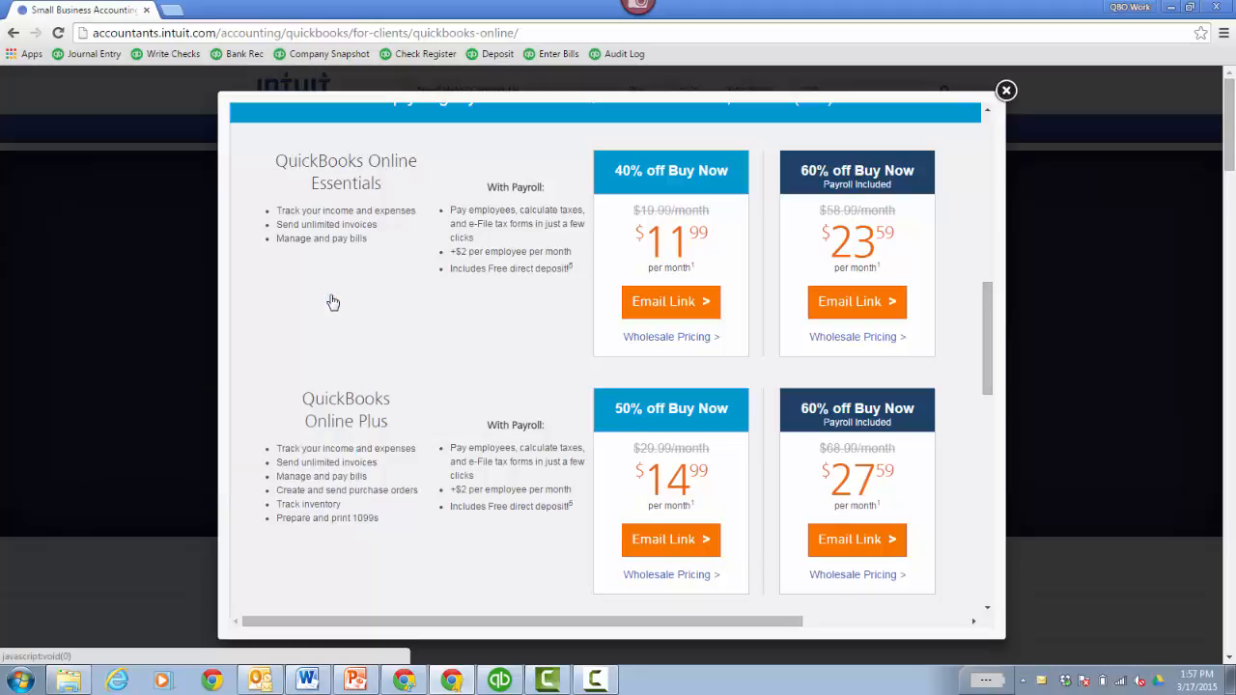
scroll(984, 272, up, 5)
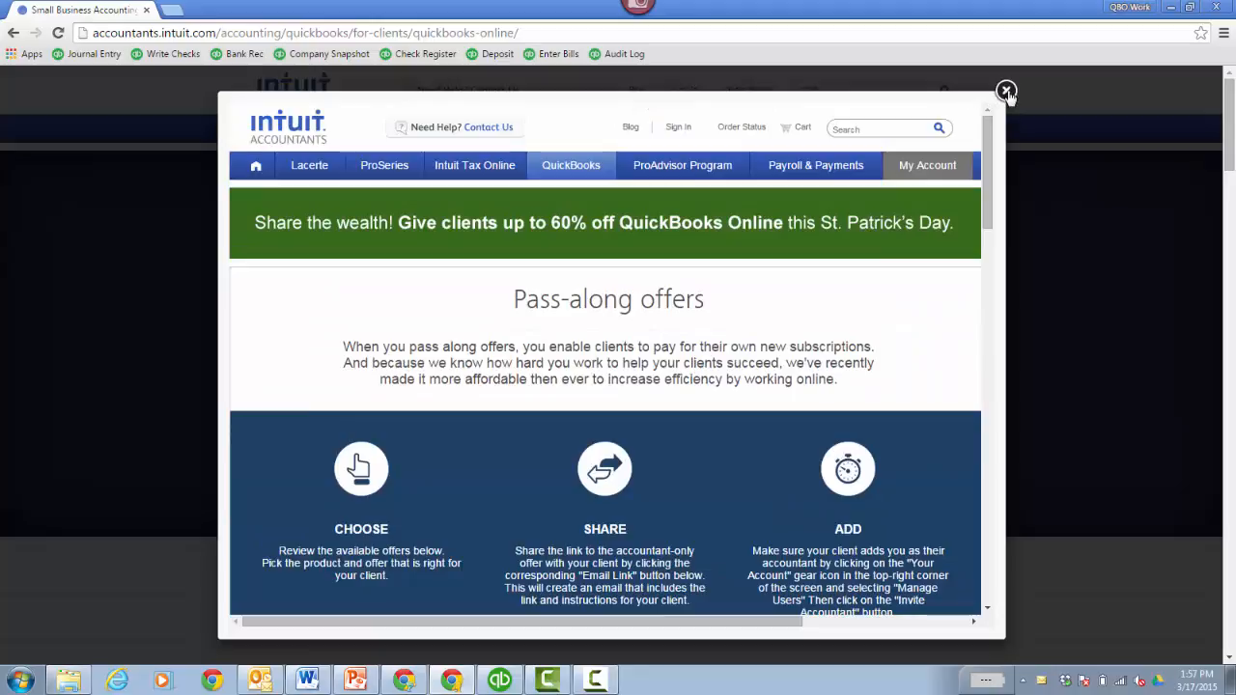
click(1006, 92)
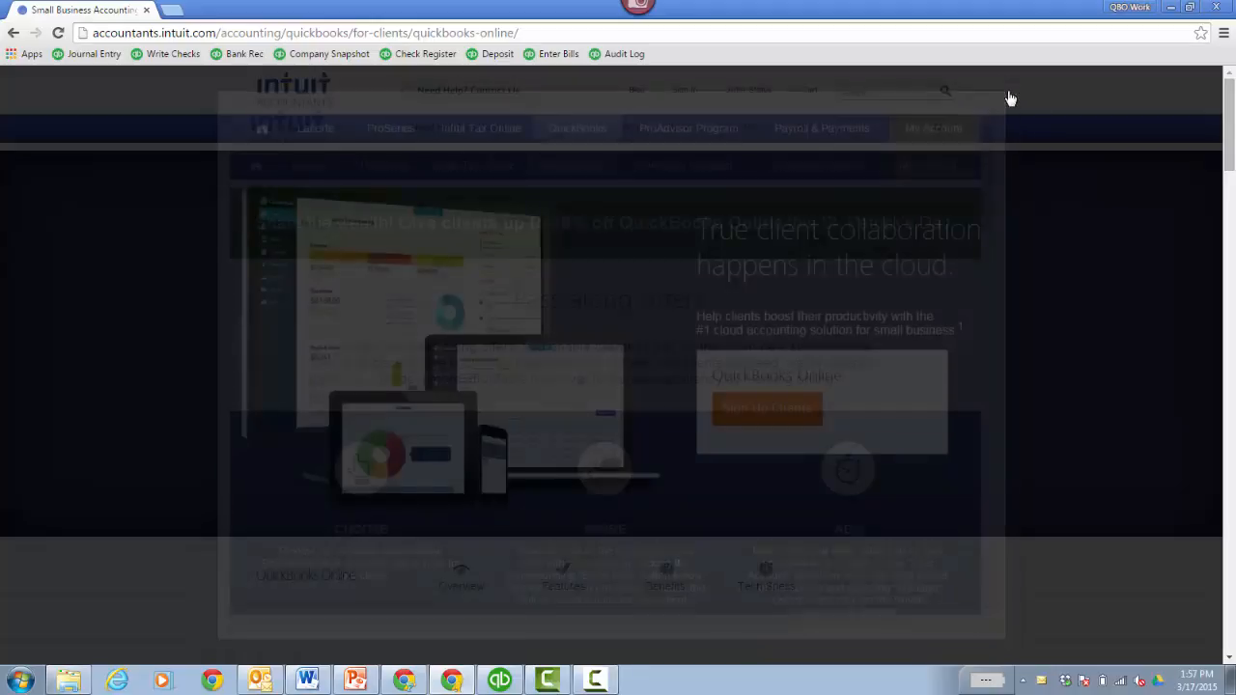
- Scroll the QBOA clients list to CLA Convert, then return to the desktop CLA company
click(407, 681)
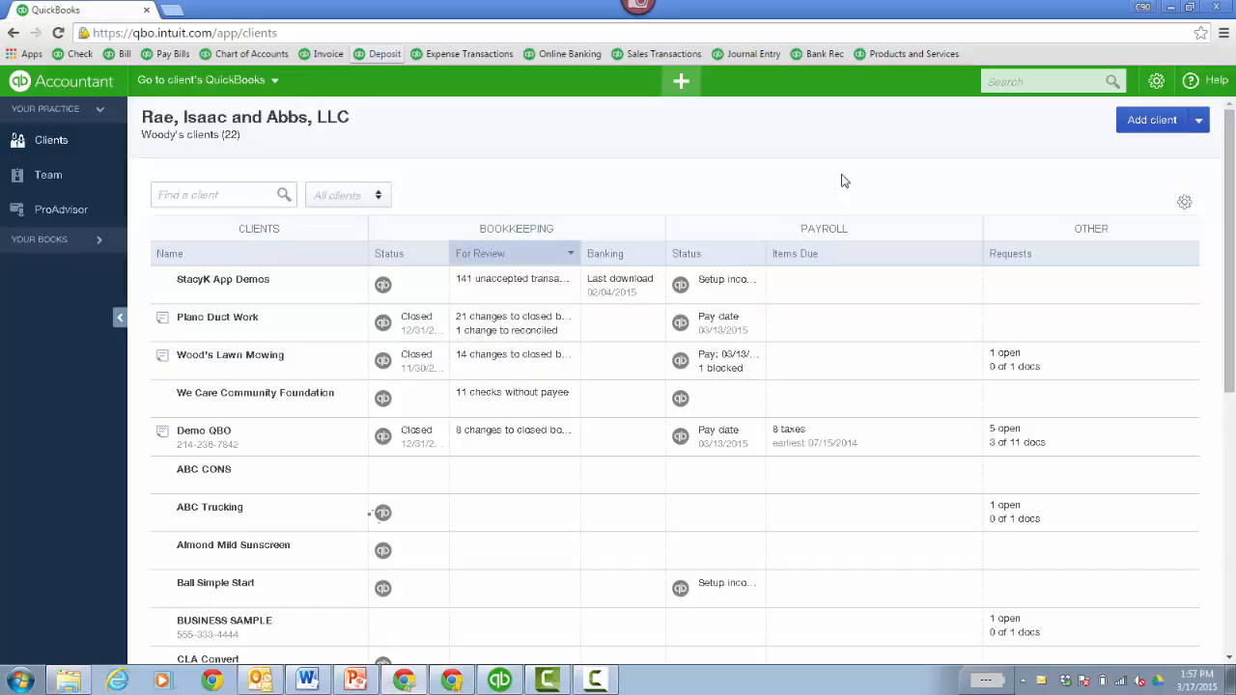
drag(1231, 208, 1231, 267)
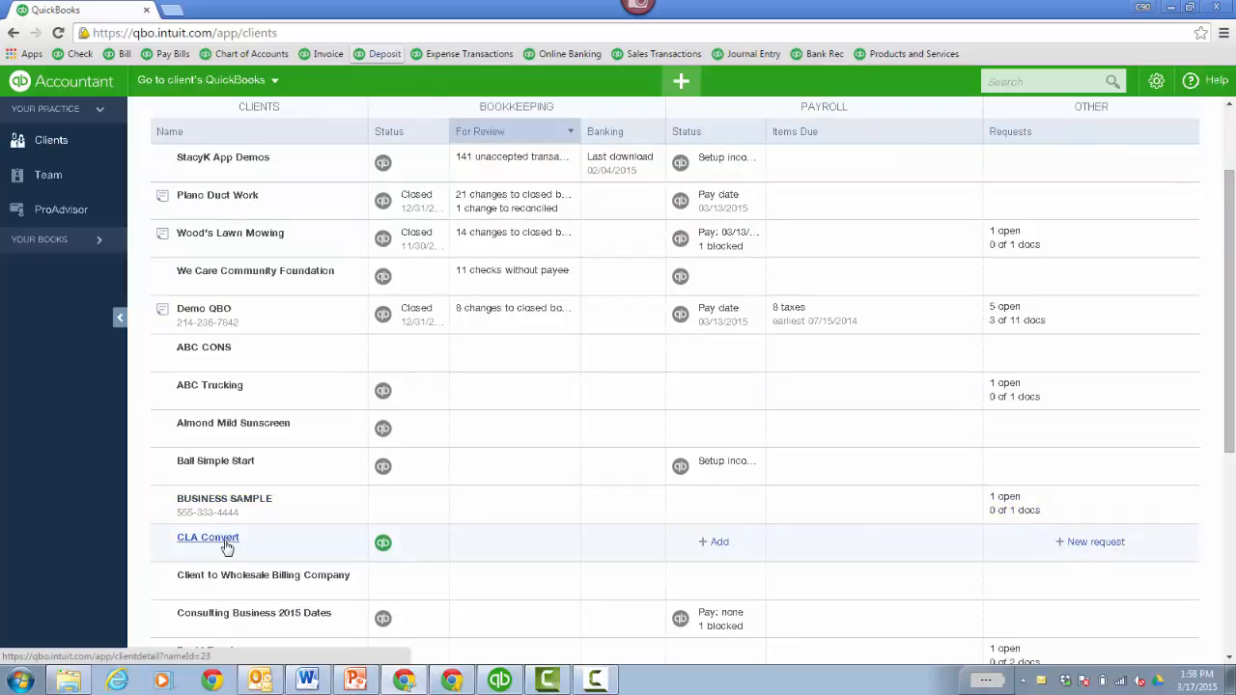
click(499, 680)
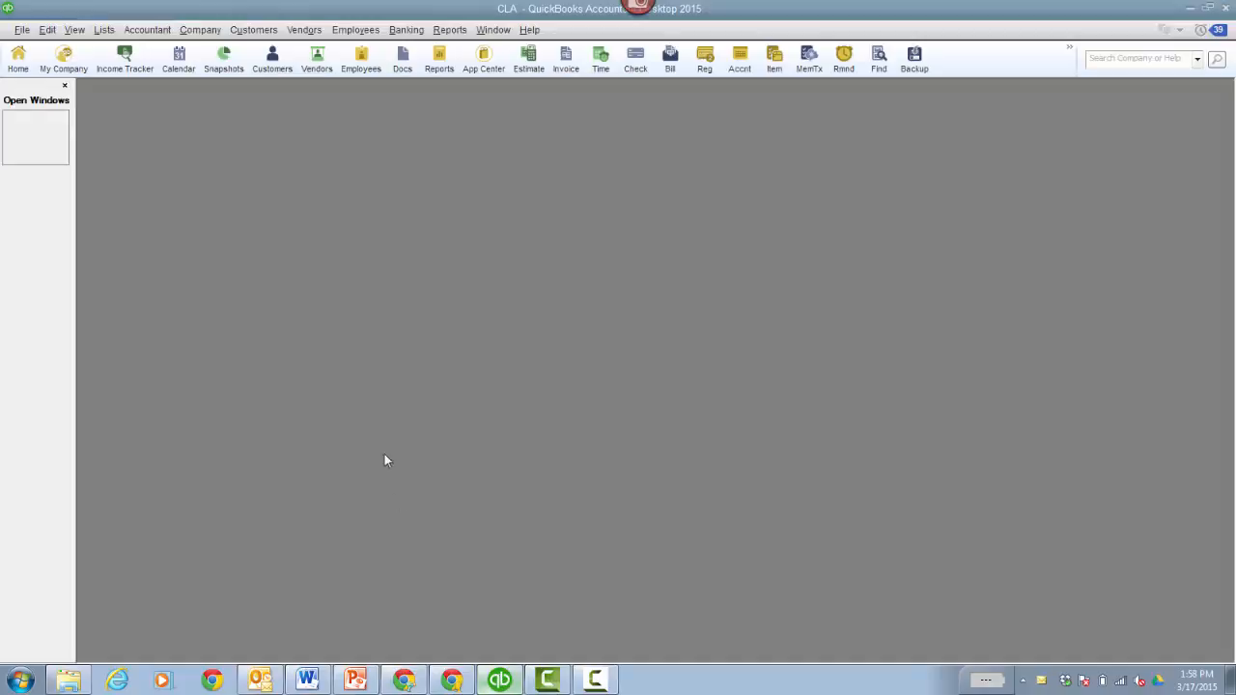
- Choose Company > Export Company File to QuickBooks Online in the desktop CLA file
click(201, 37)
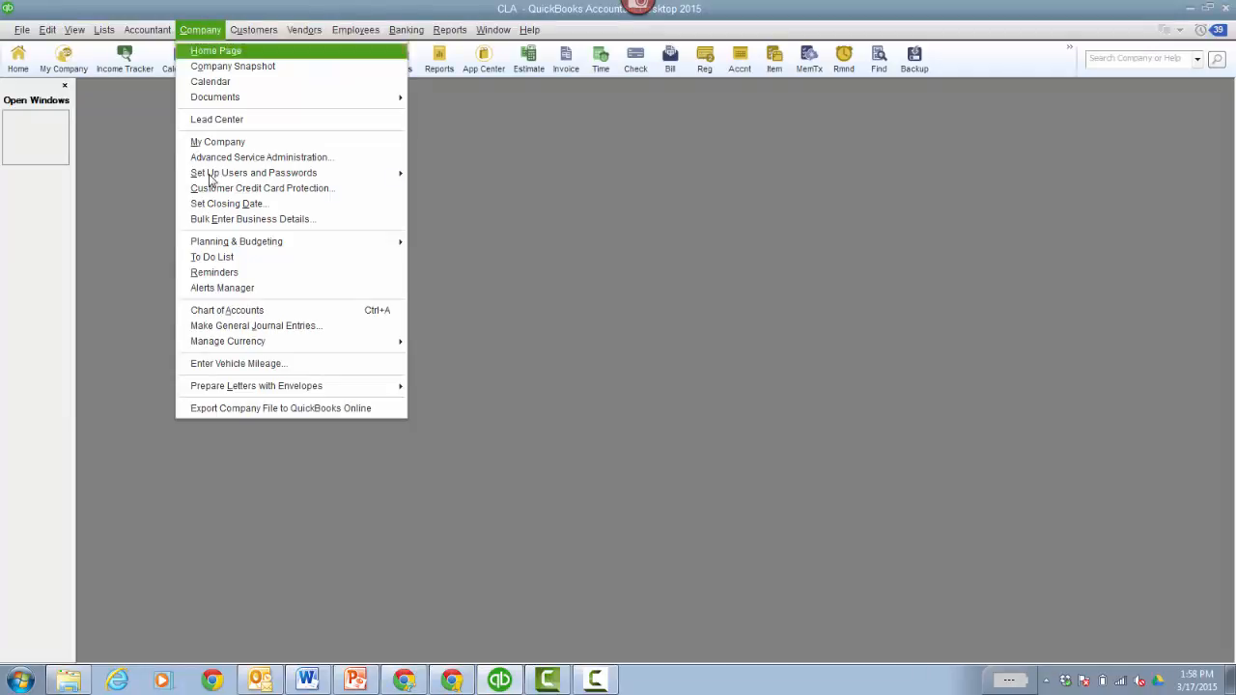
click(302, 410)
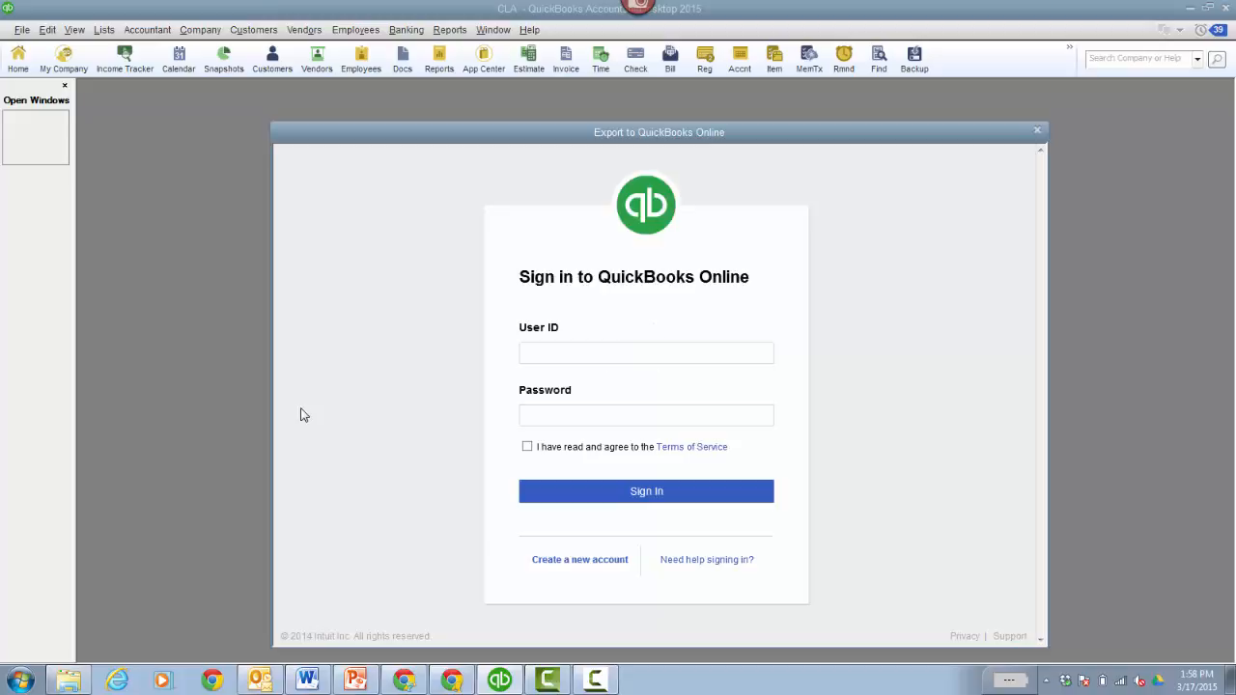
- Sign in to QuickBooks Online with the accountant's user ID and password, accepting the Terms of Service
click(597, 353)
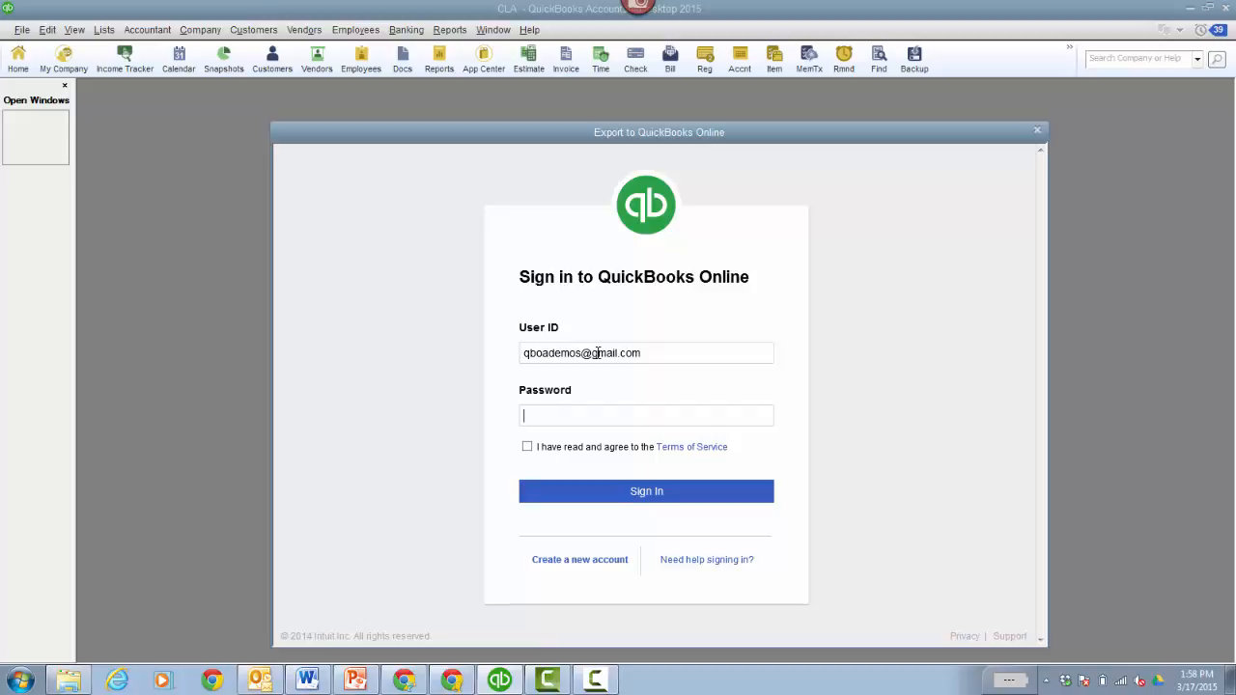
key(ctrl+v)
click(527, 447)
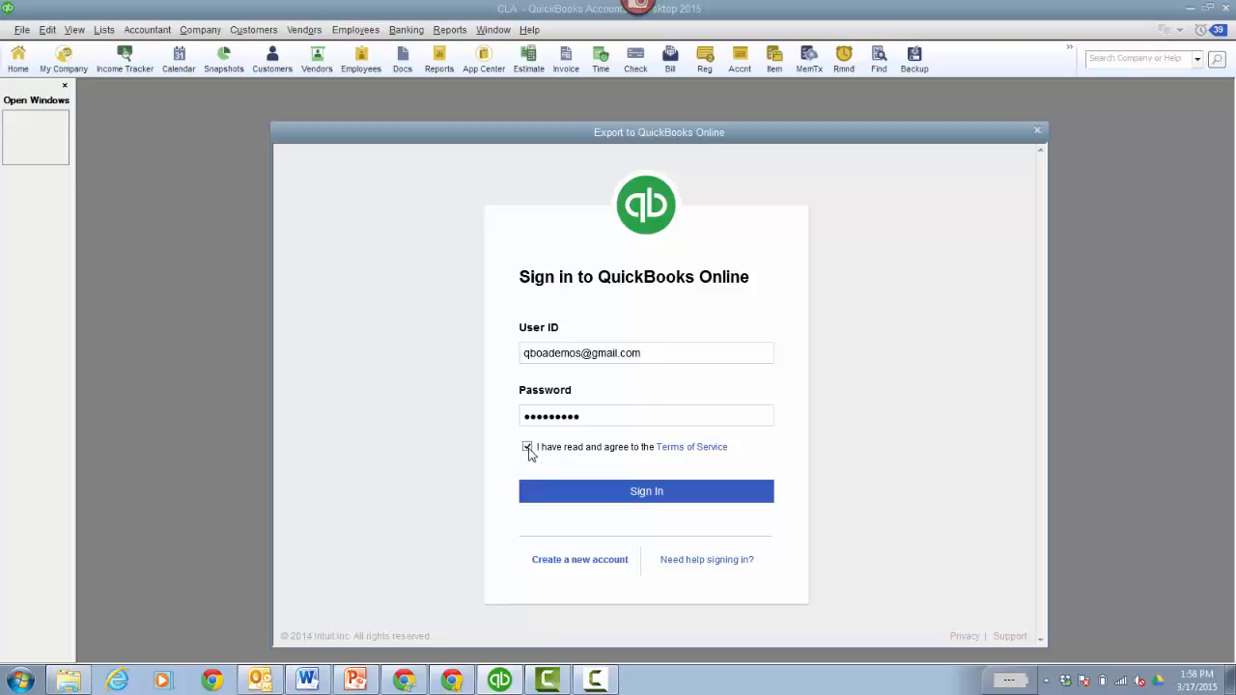
click(592, 499)
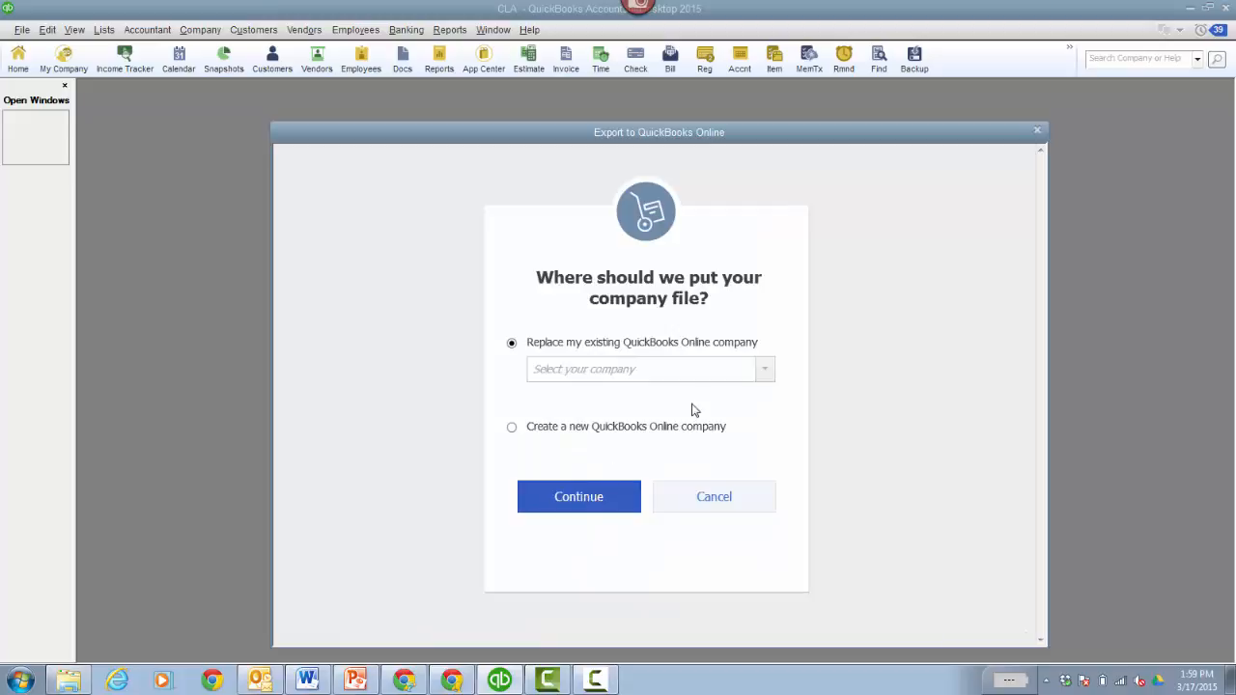
- Select CLA Convert as the online company to replace, start the transfer, and acknowledge the confirmation
click(765, 374)
click(764, 374)
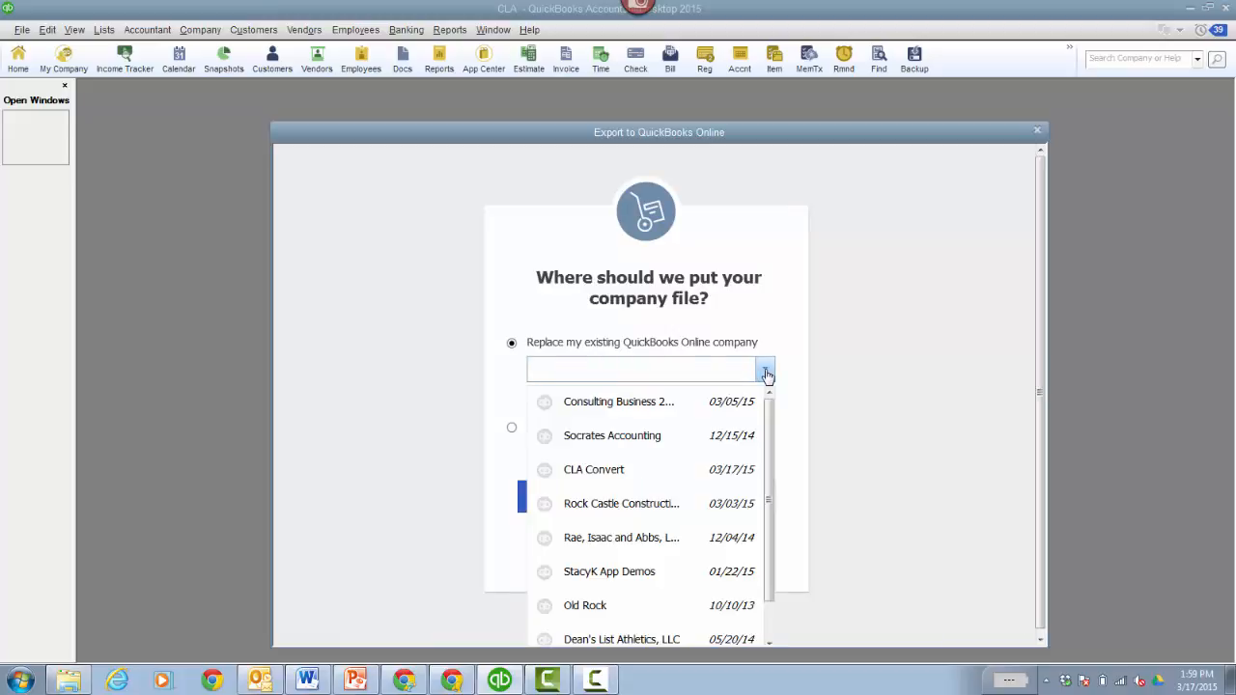
click(602, 477)
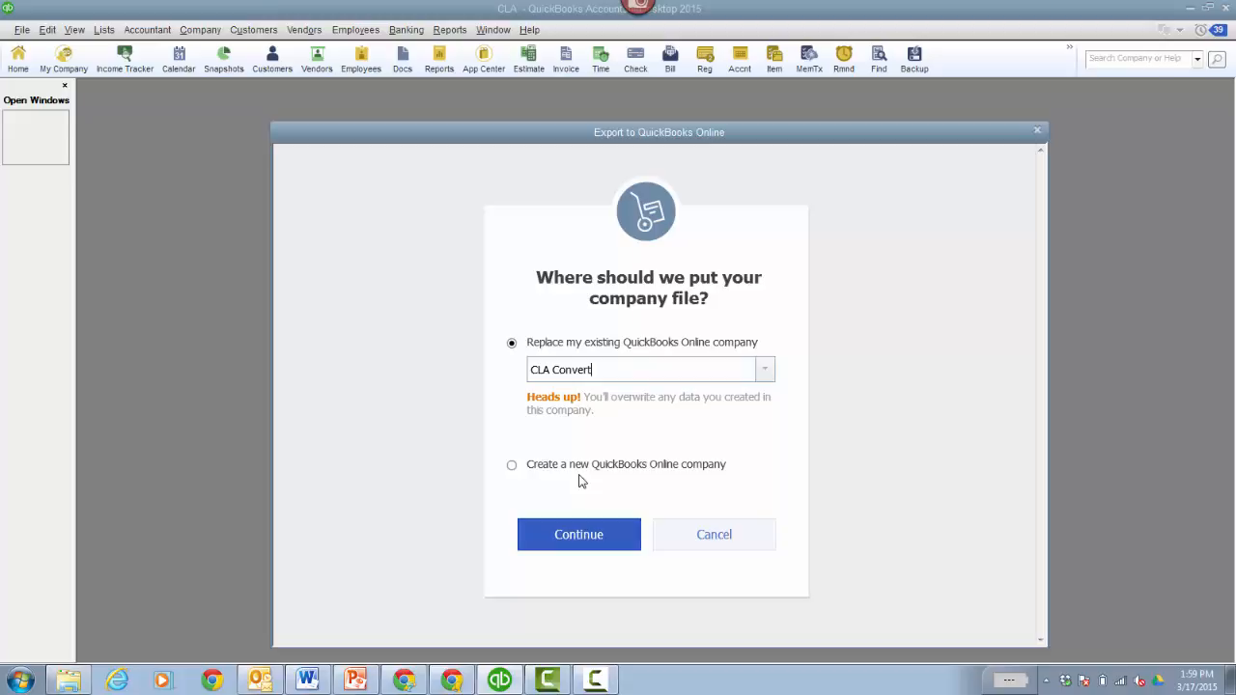
click(574, 546)
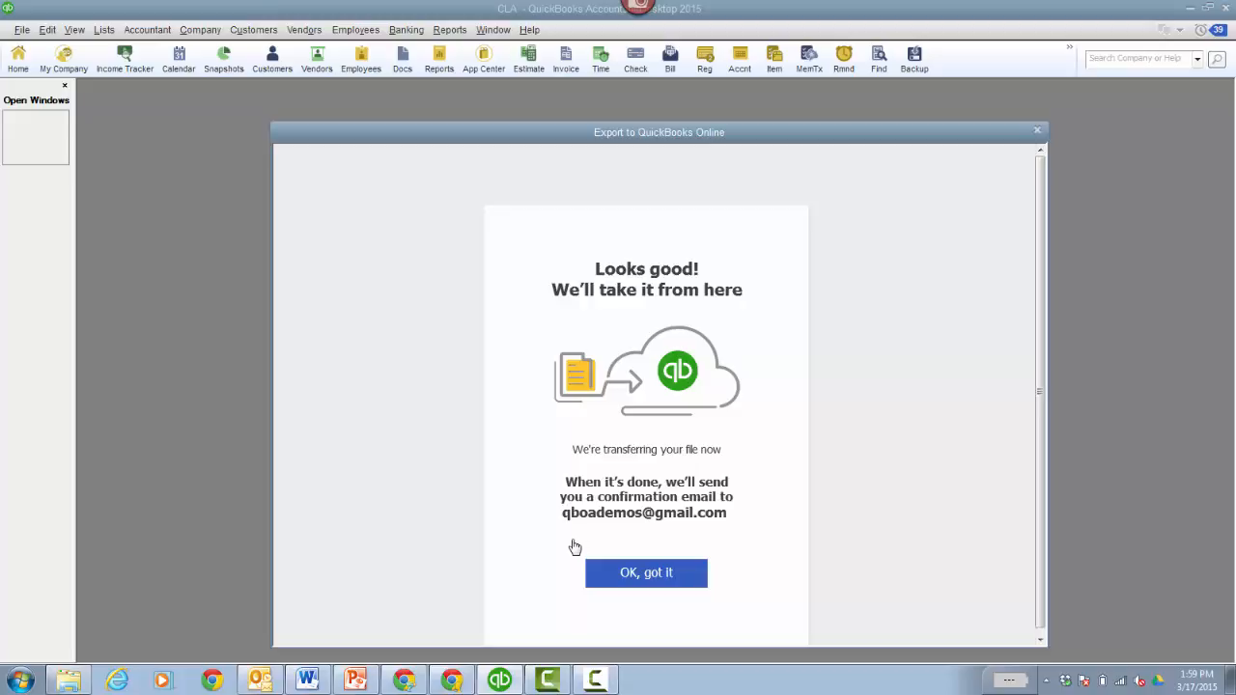
click(646, 573)
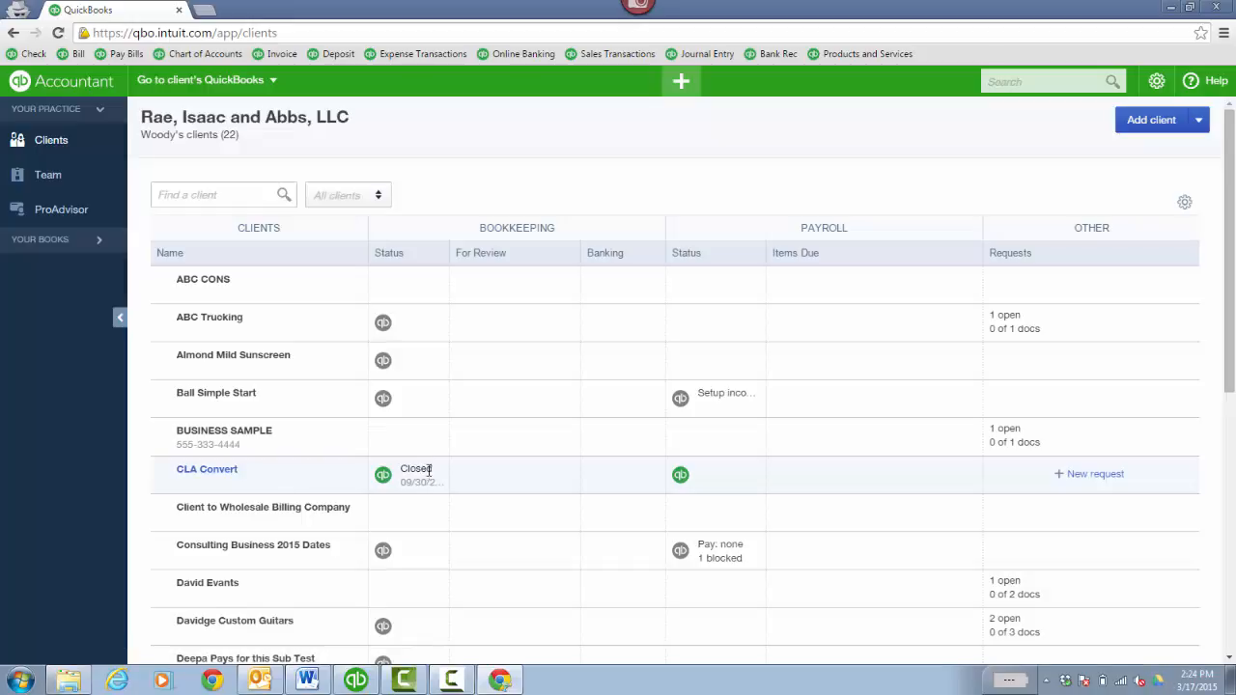
- Open CLA Convert's books from Go to client's QuickBooks and go to its Reports page
click(264, 92)
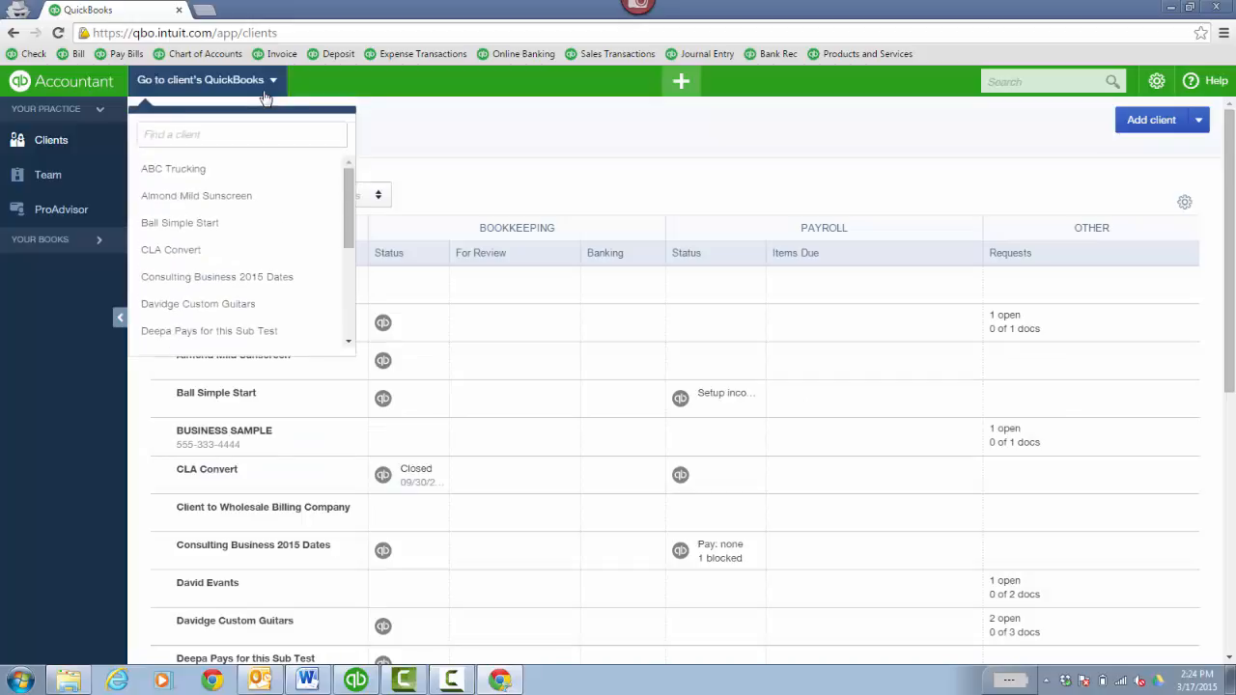
click(198, 250)
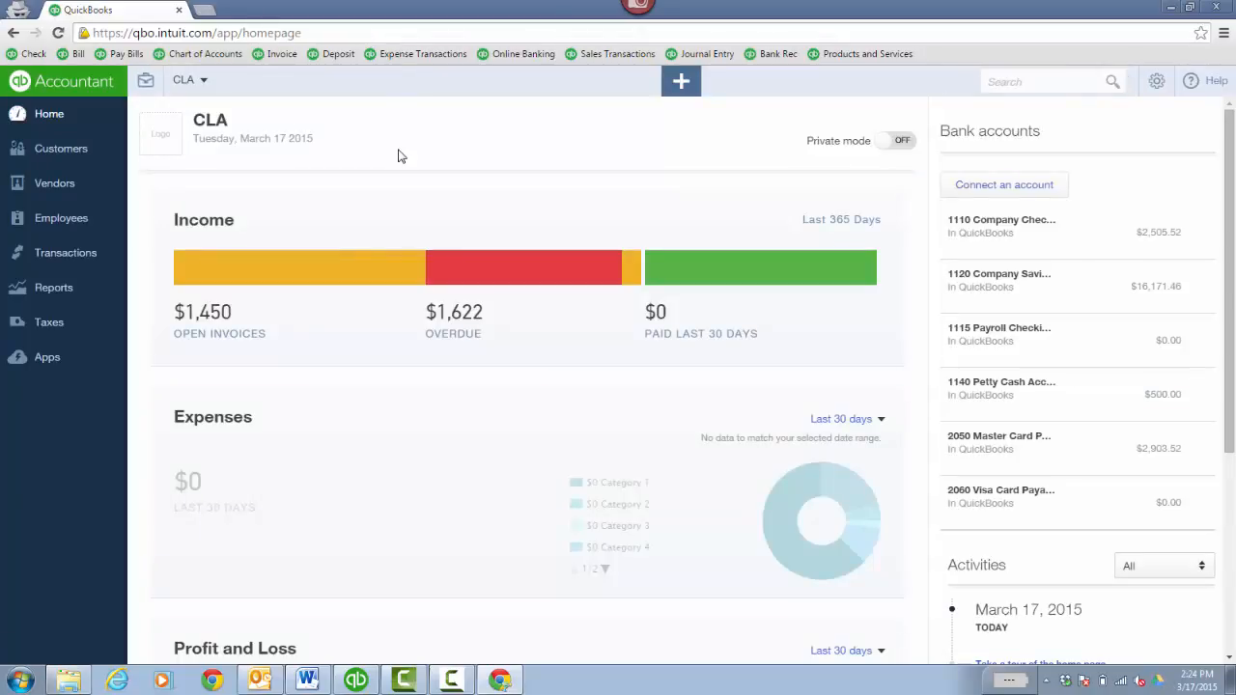
click(84, 287)
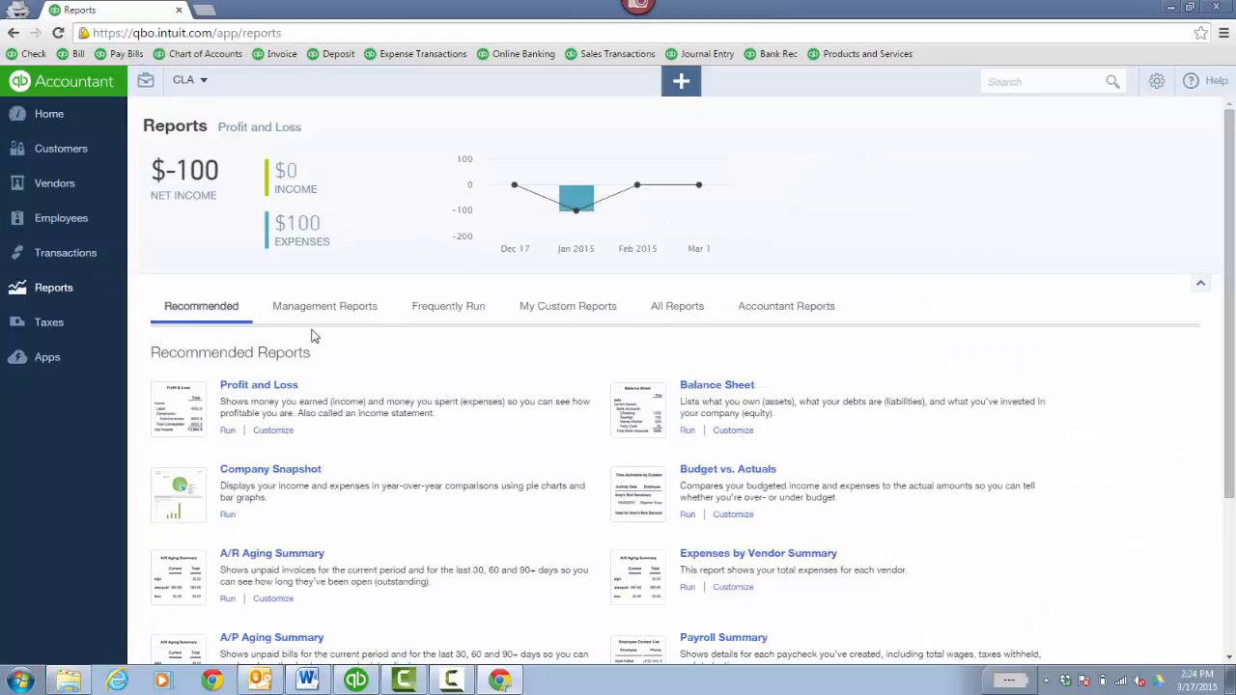
- Customize the Profit and Loss report to accrual basis with All Dates and run it
click(1154, 85)
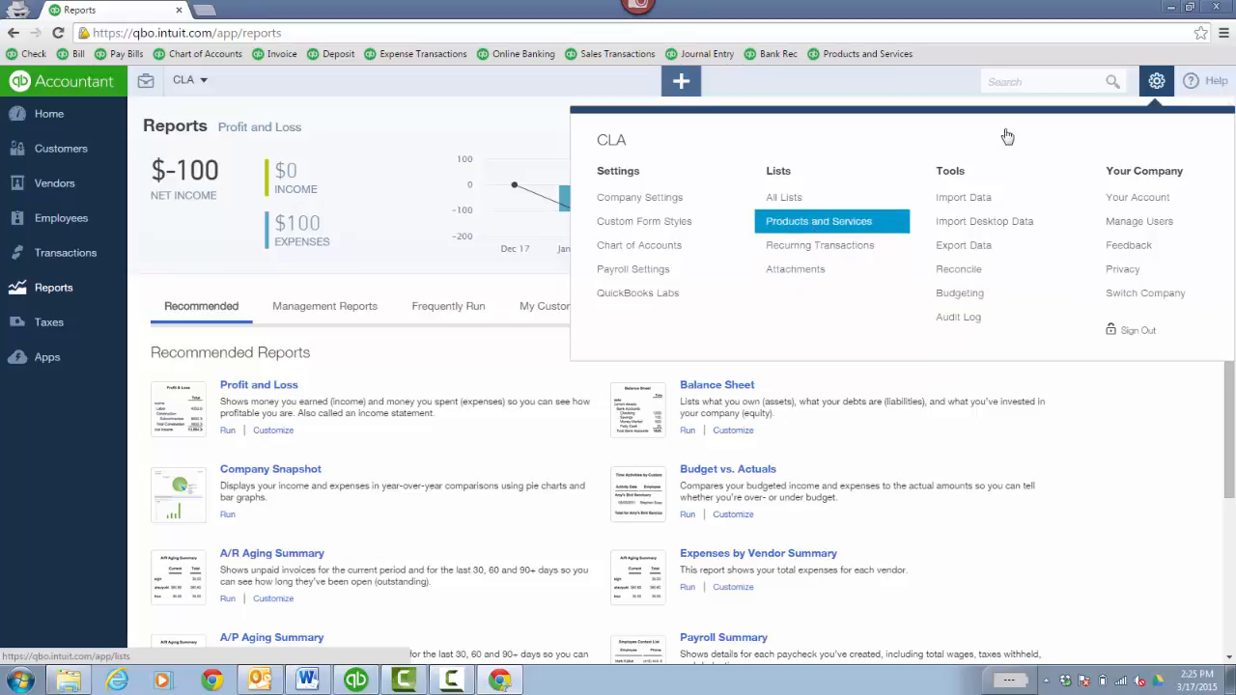
click(1156, 82)
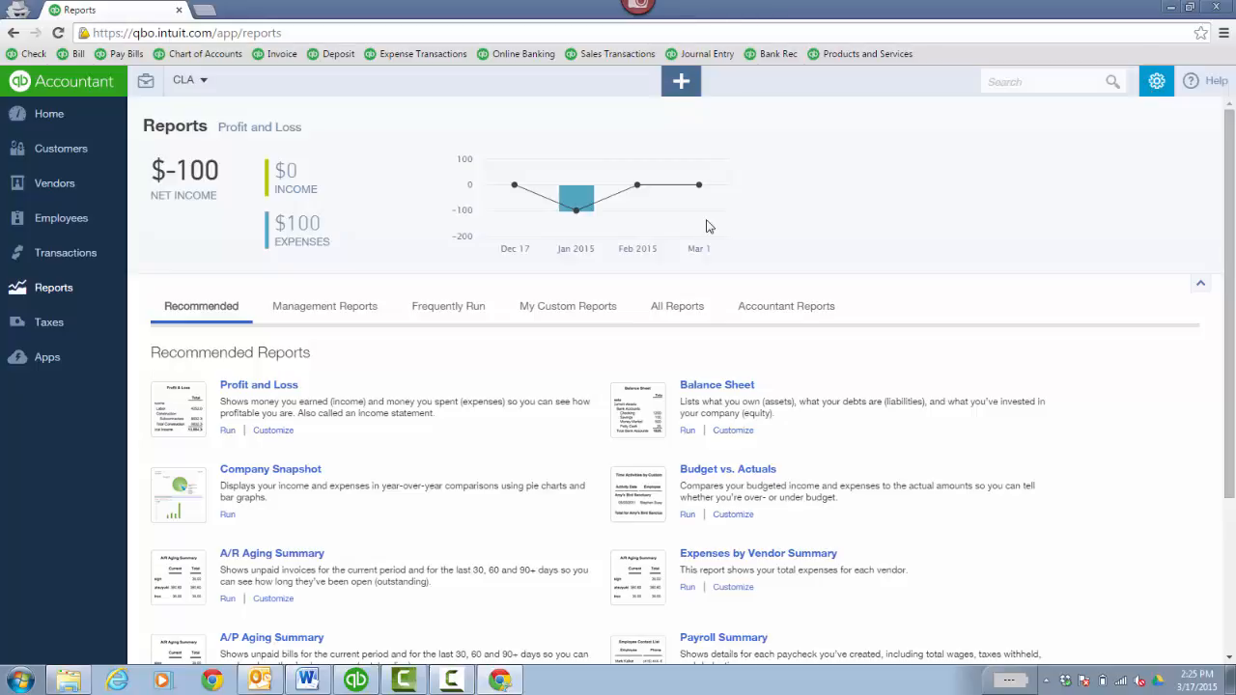
click(273, 432)
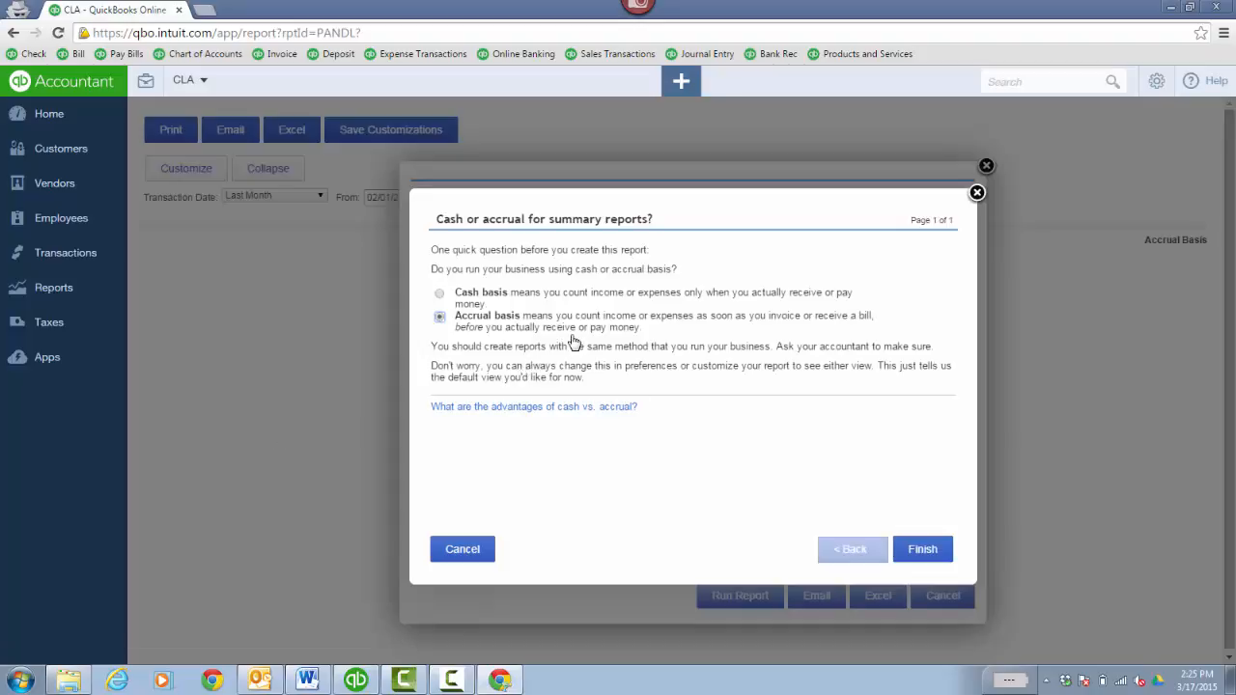
click(921, 549)
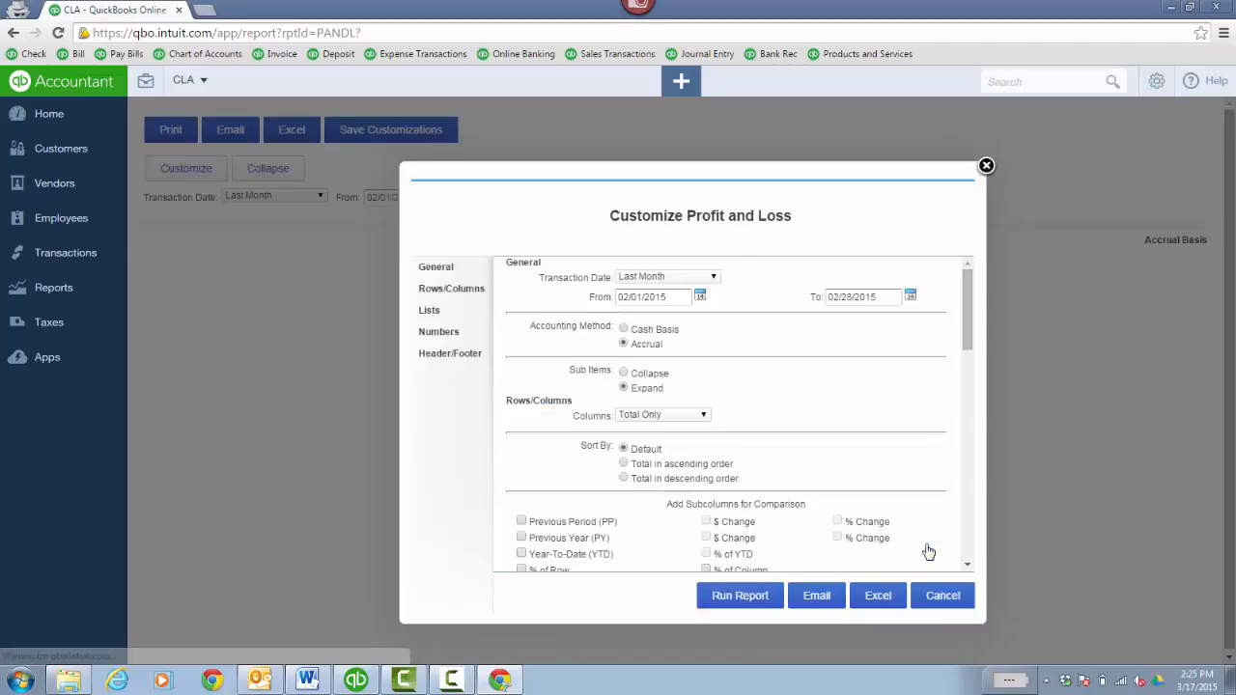
click(712, 277)
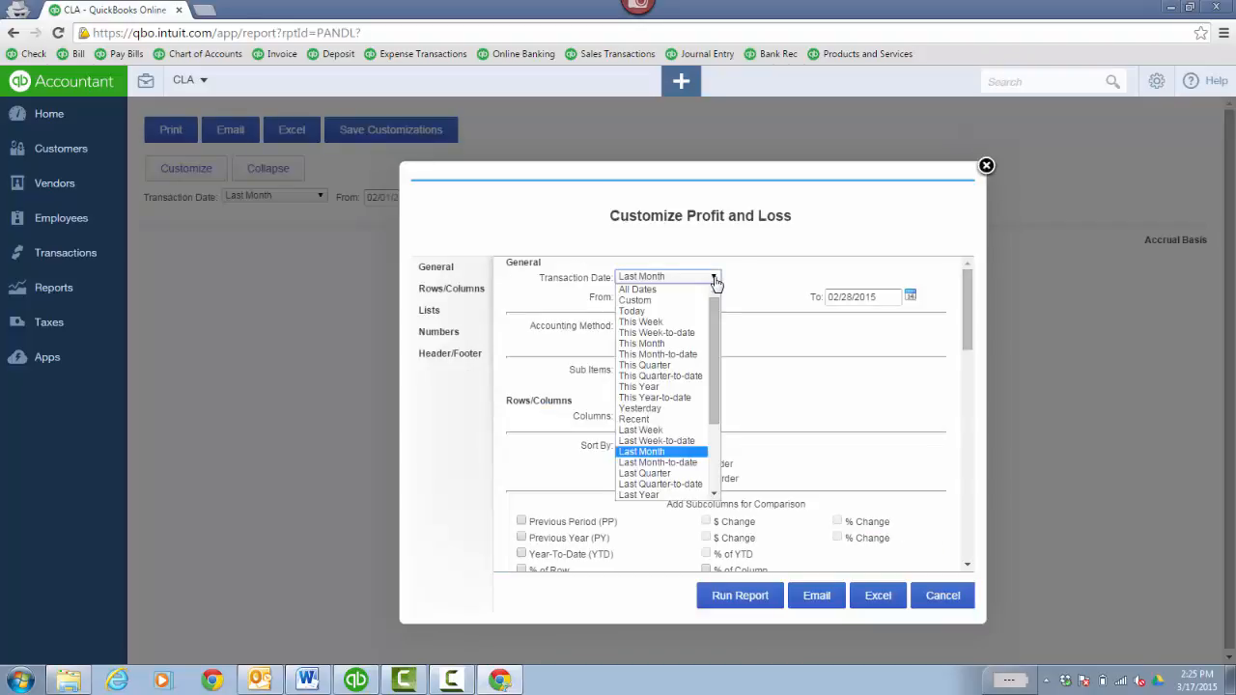
click(699, 289)
click(751, 600)
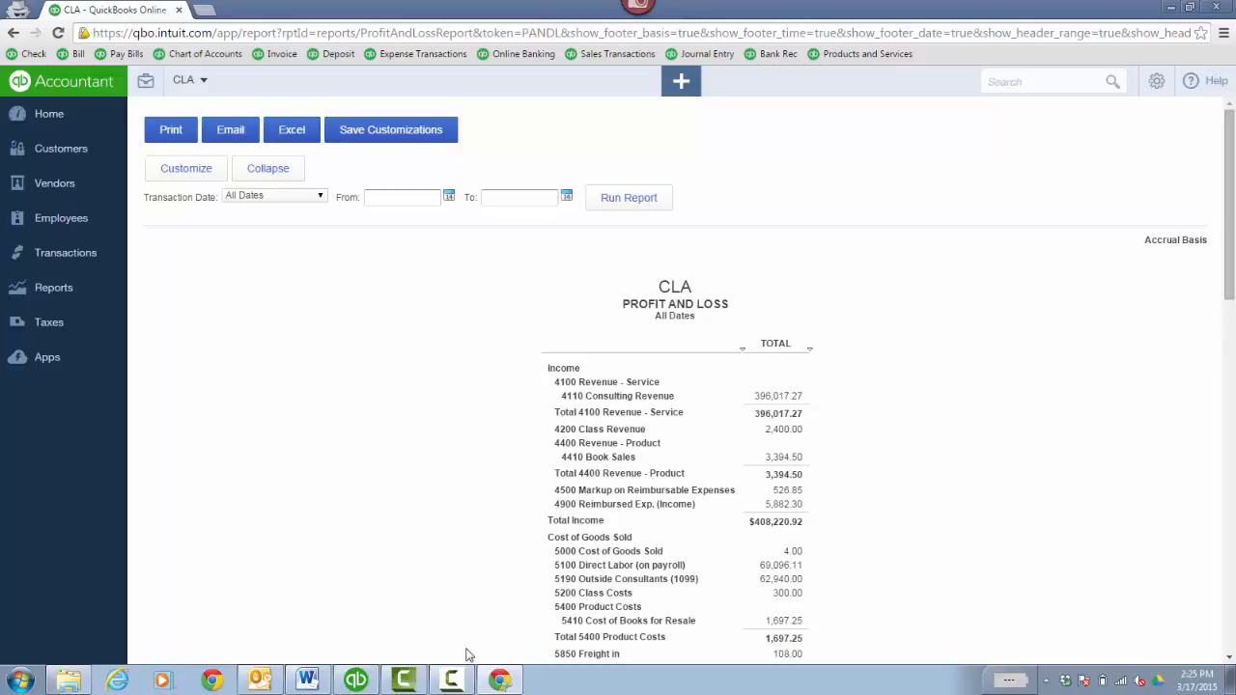
- In QuickBooks Desktop, open the Profit & Loss Standard report with dates set to All
click(355, 679)
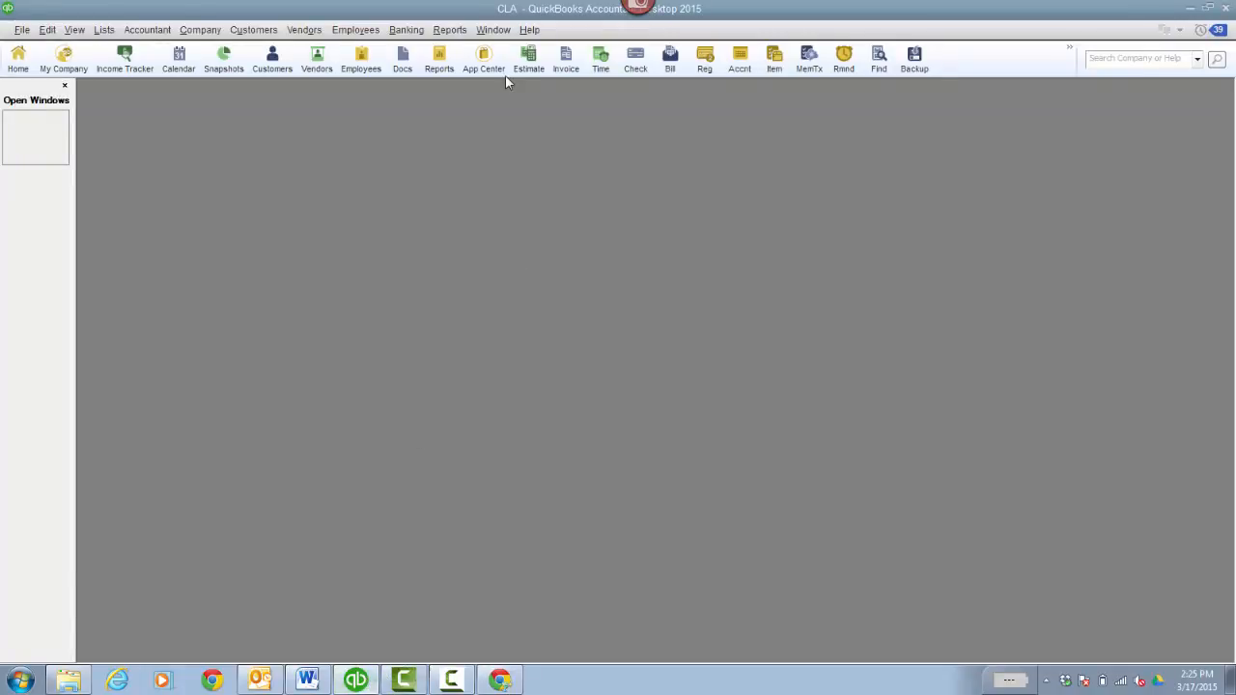
click(449, 29)
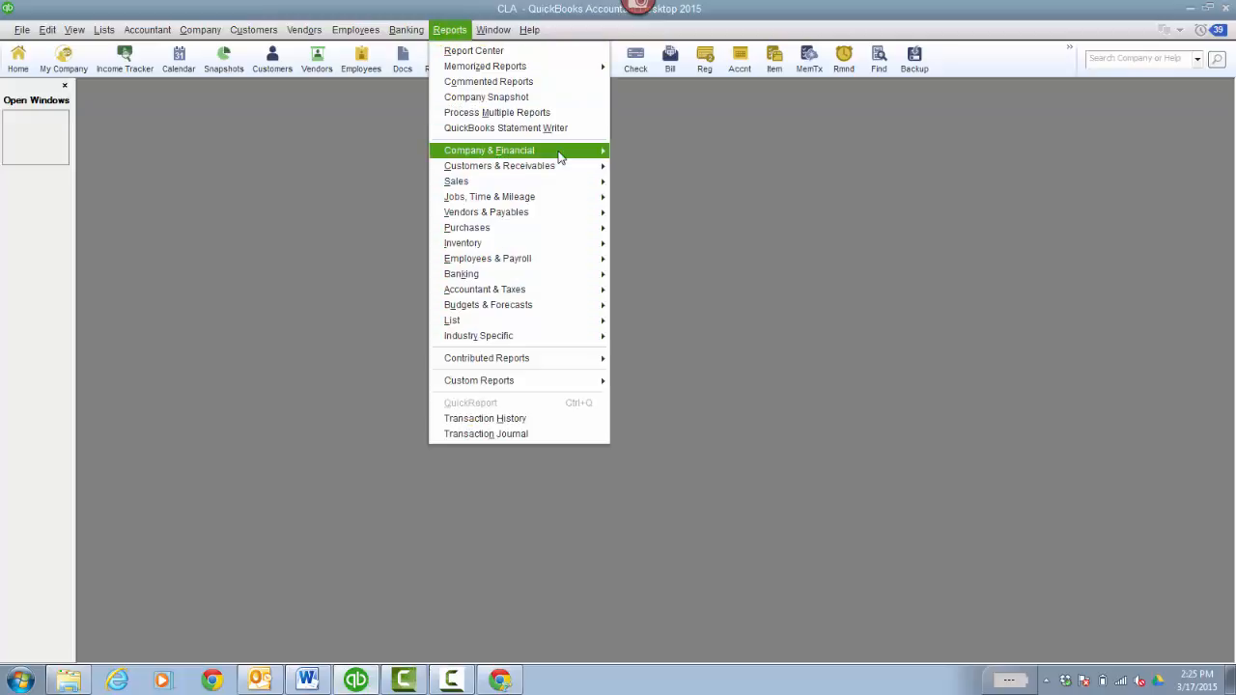
mouse_move(558, 158)
click(636, 150)
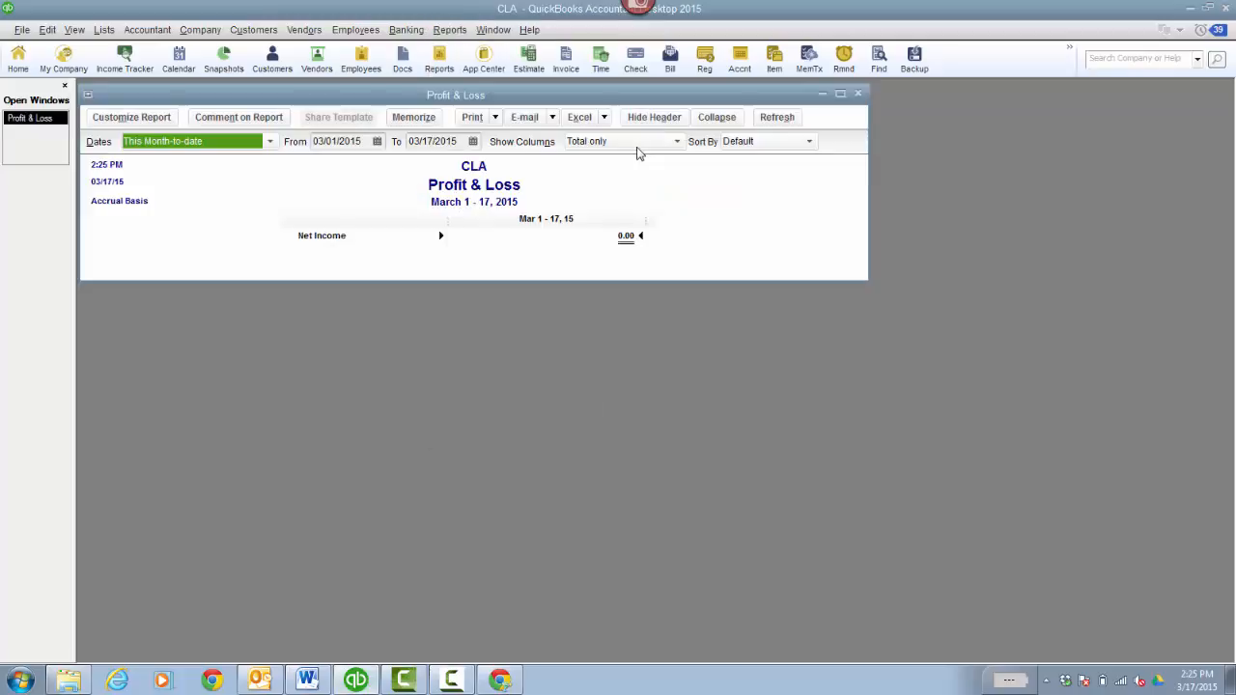
key(a)
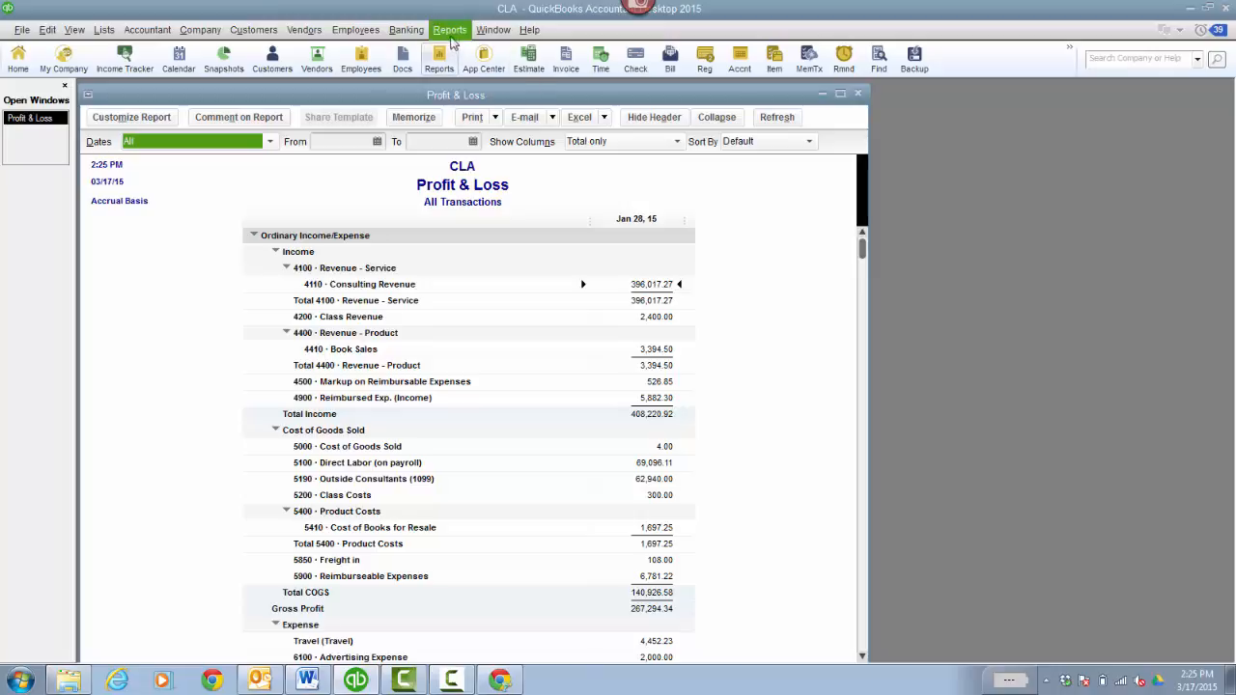
- Open the desktop Balance Sheet Standard report, then return to the online Profit and Loss
click(449, 29)
mouse_move(538, 152)
click(733, 343)
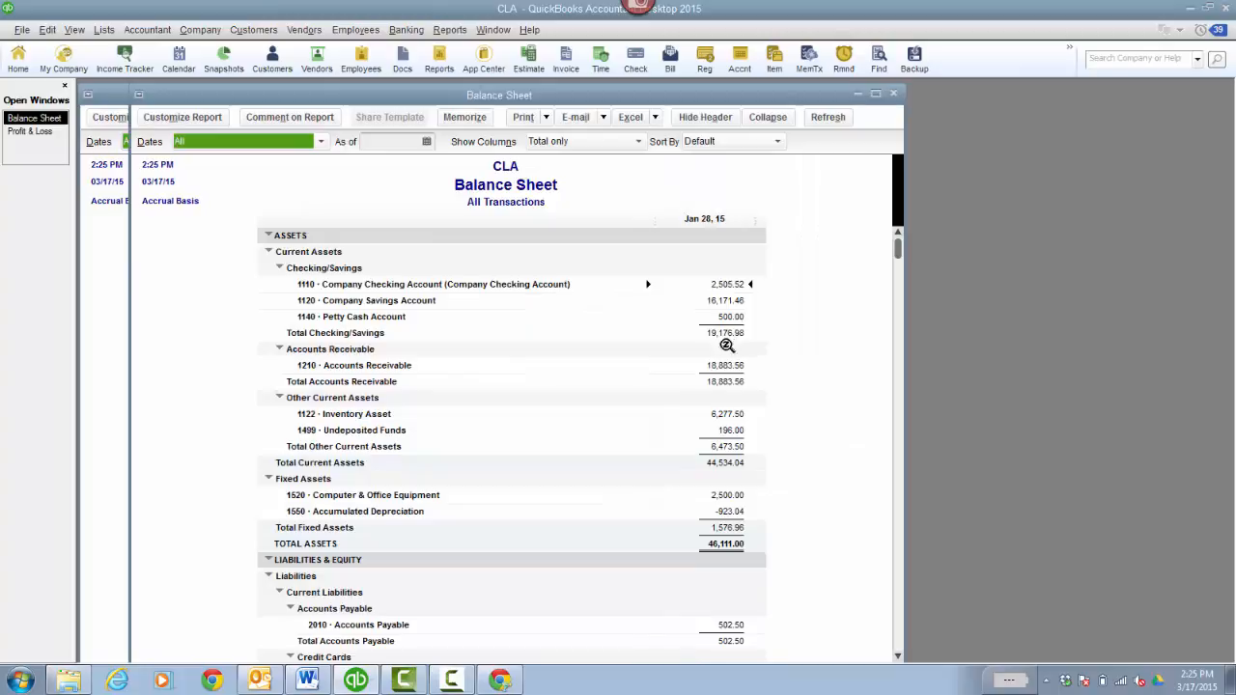
click(500, 680)
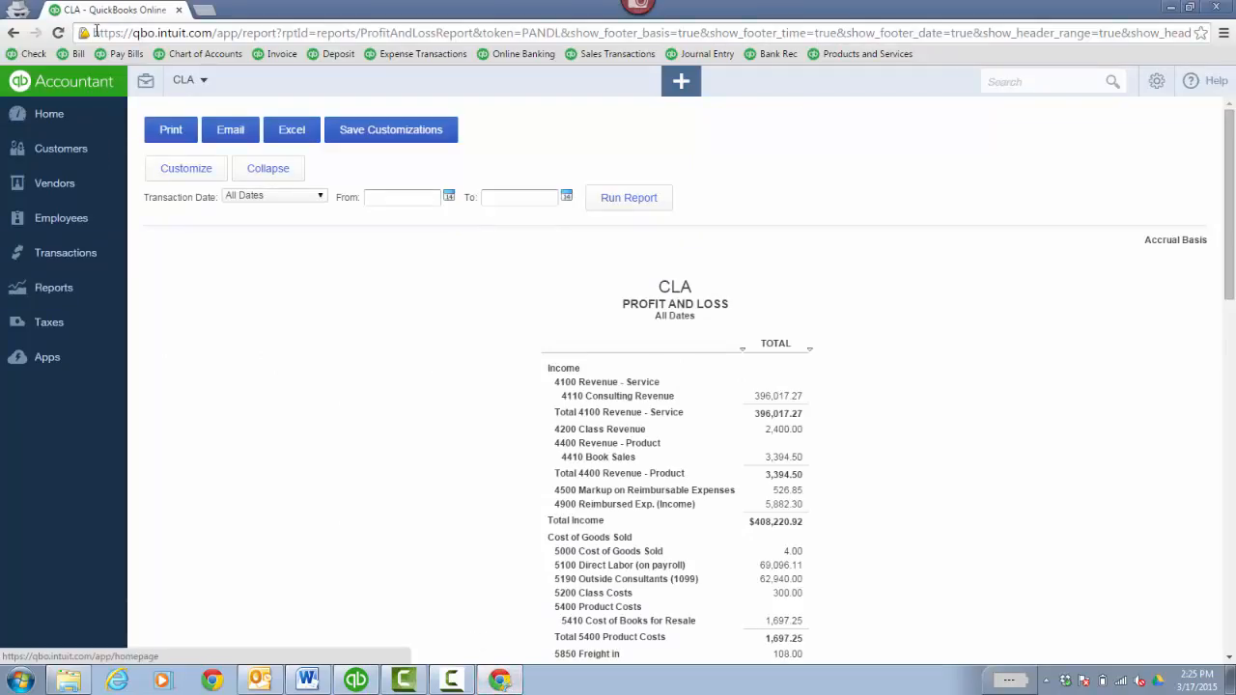
- Duplicate the QuickBooks Online tab and run the Balance Sheet for All Dates ($46,111.00 total assets)
right_click(121, 10)
click(200, 82)
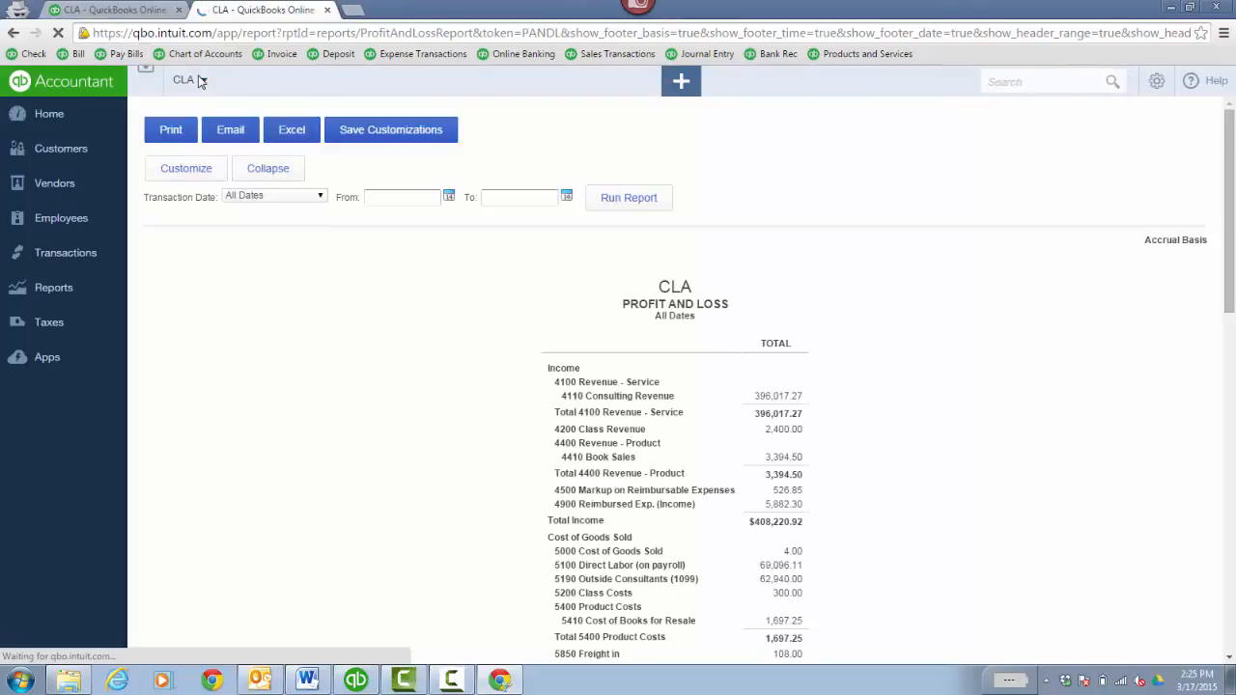
click(55, 297)
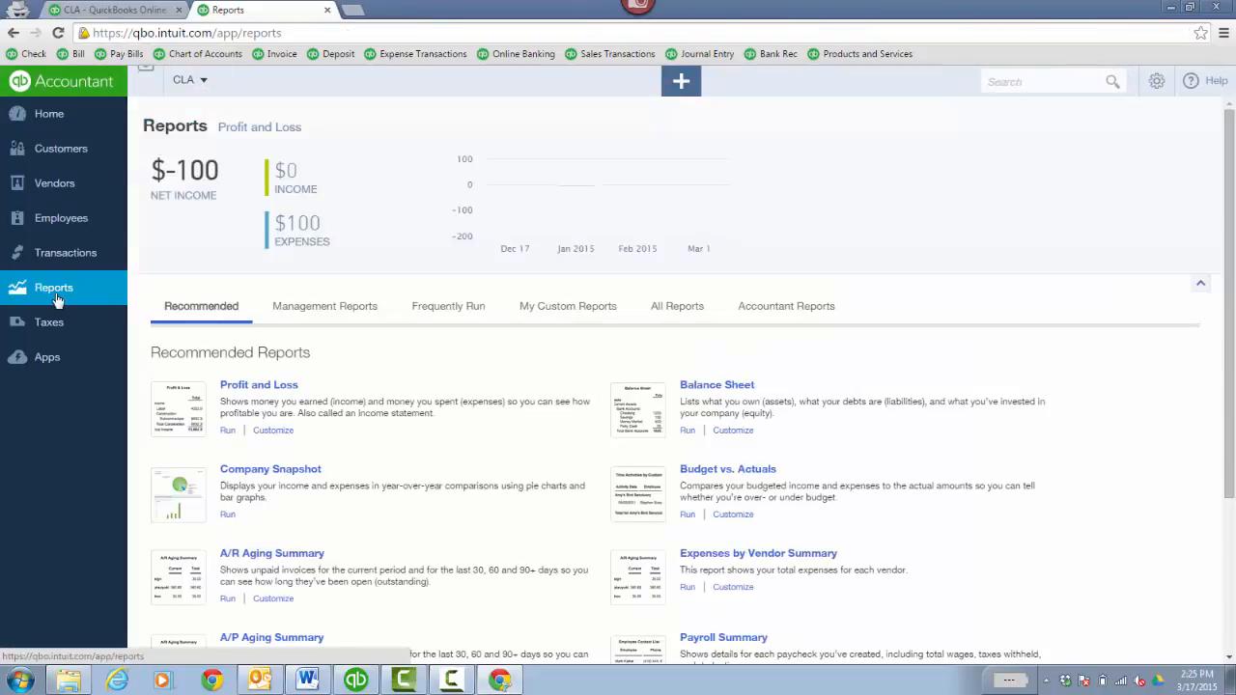
click(732, 431)
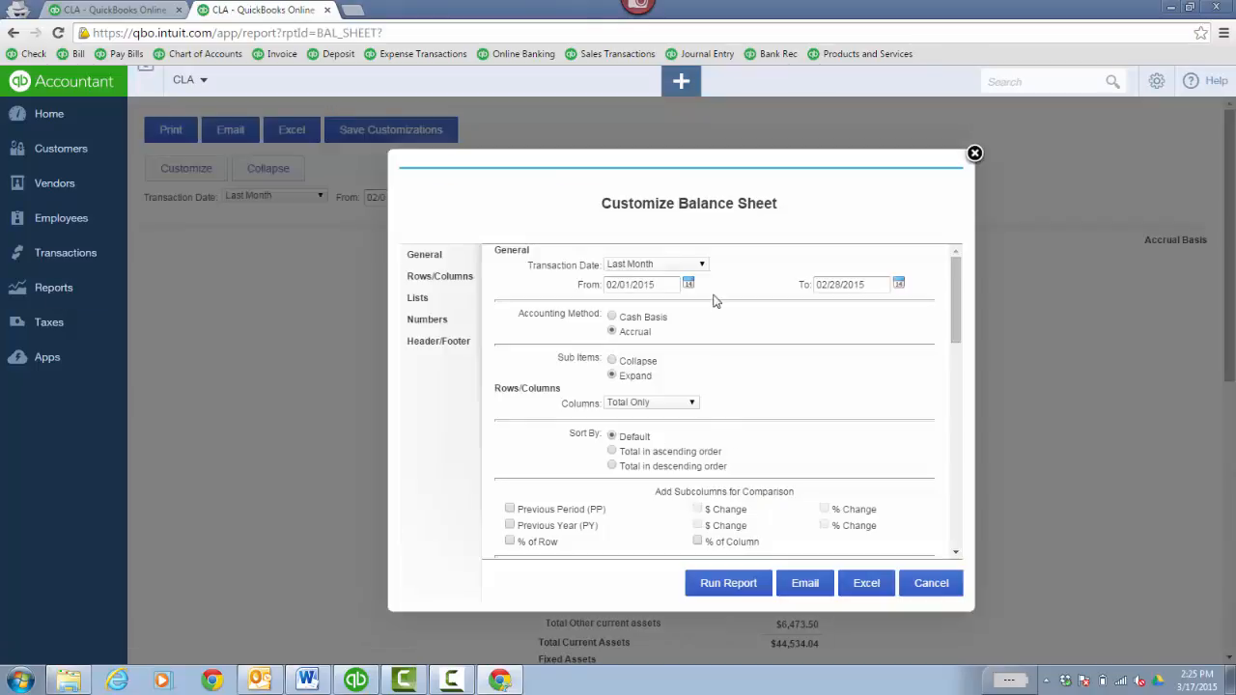
click(701, 266)
click(686, 281)
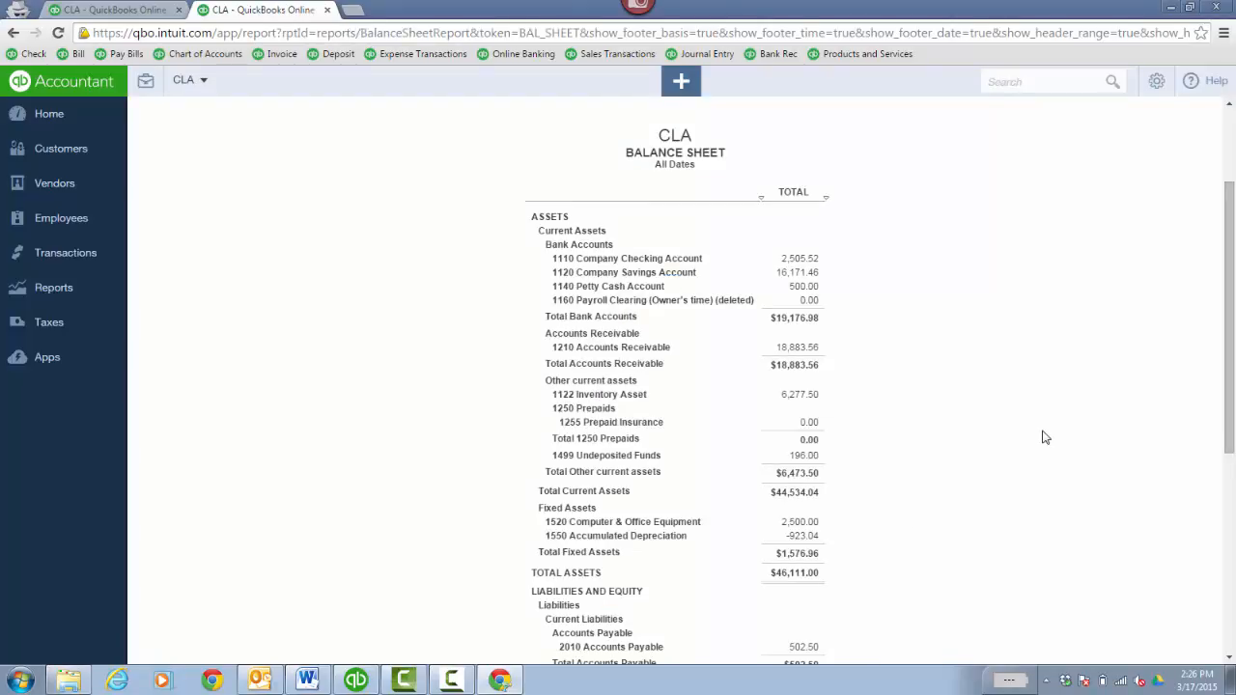
- Go back to Accountant Reports and begin customizing Transaction Detail by Account
click(97, 287)
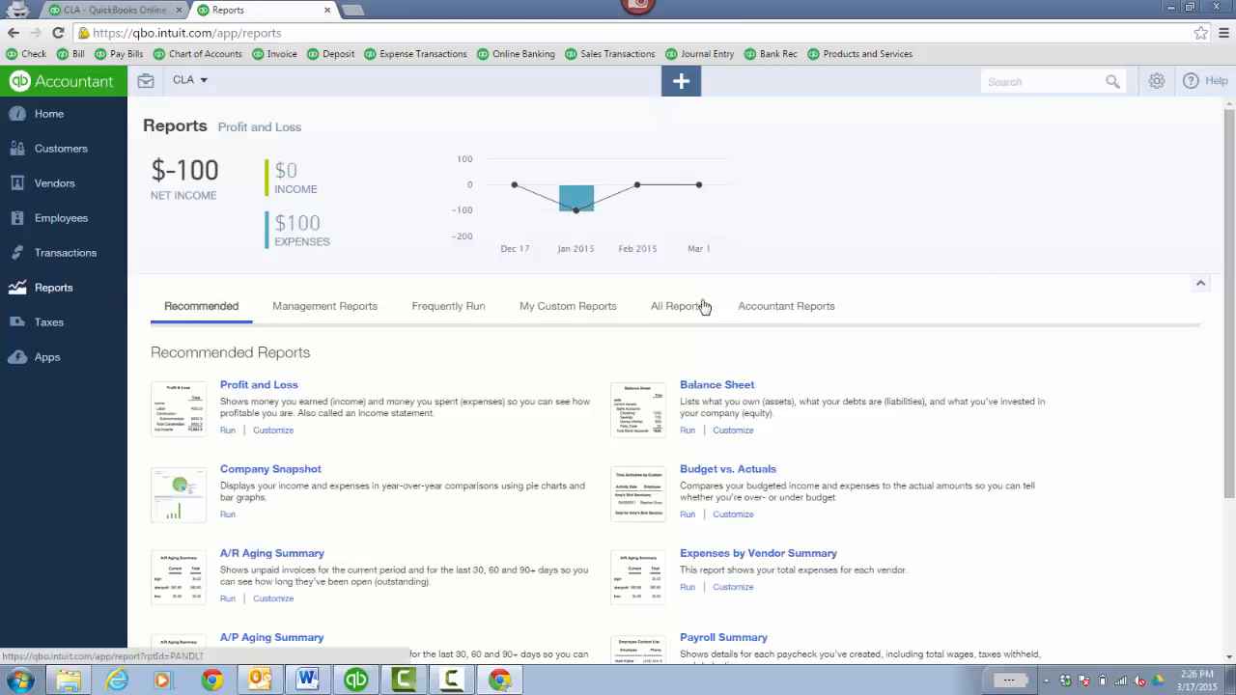
click(762, 309)
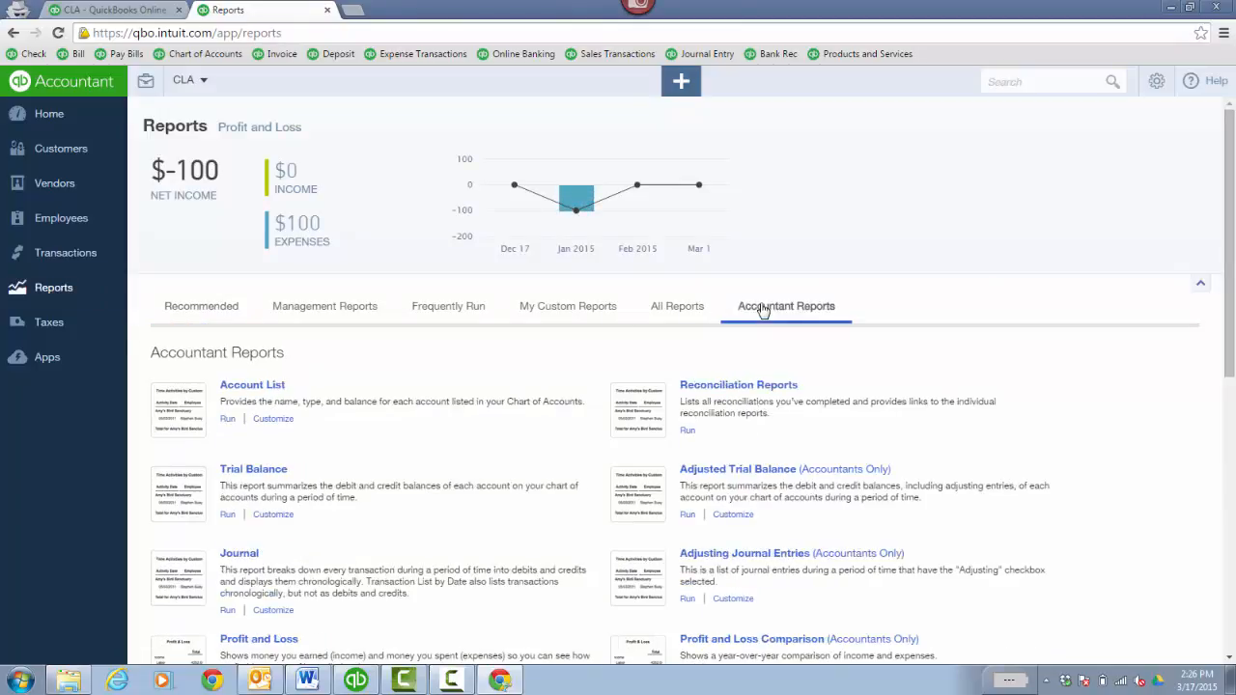
scroll(1231, 246, down, 3)
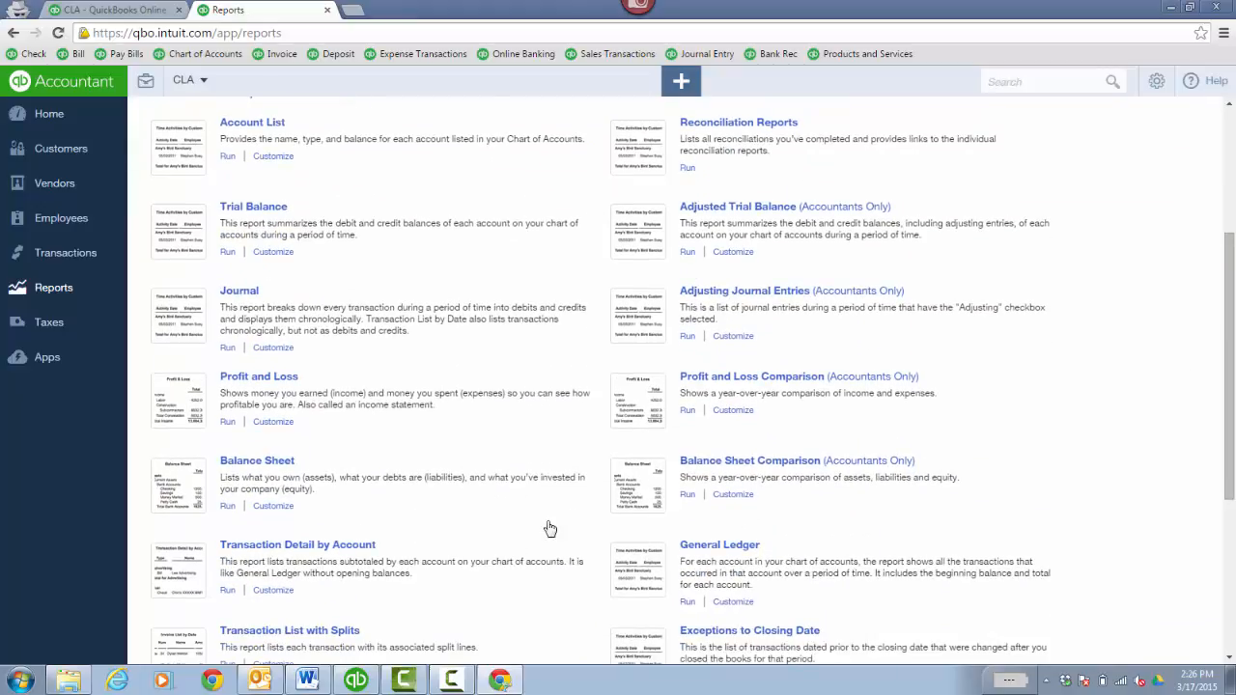
click(281, 592)
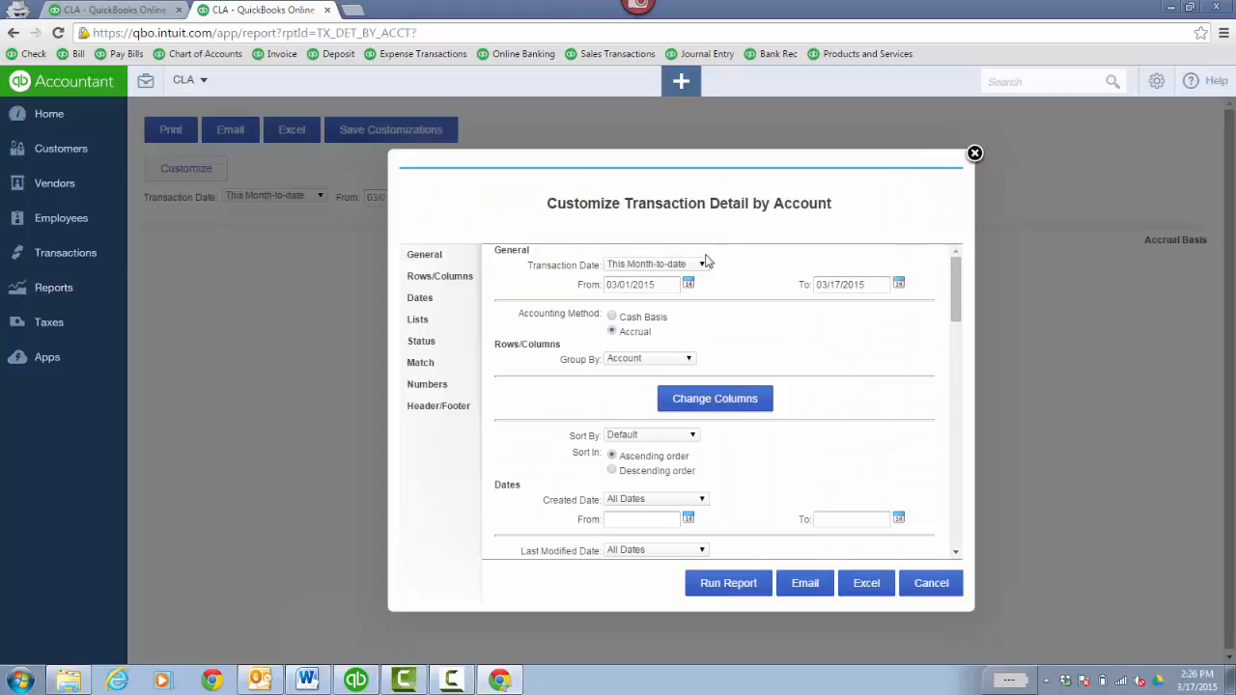
- Set Transaction Detail by Account to All Dates, limited to Payment transactions
click(703, 265)
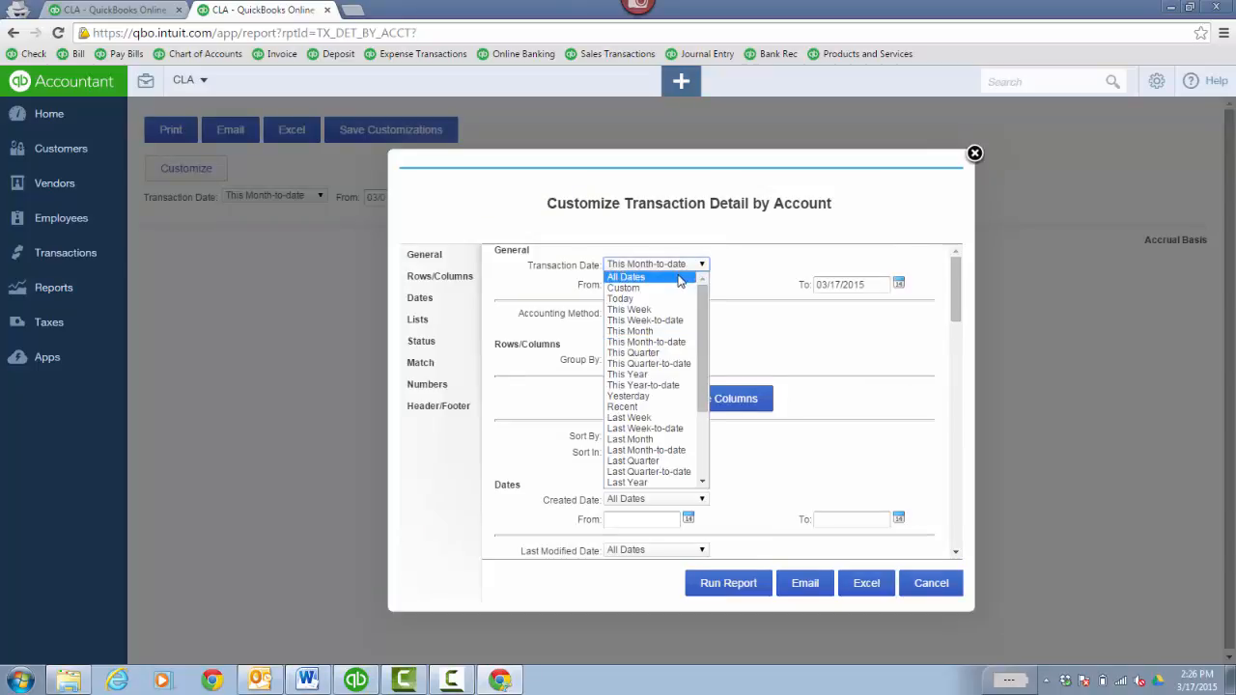
click(679, 278)
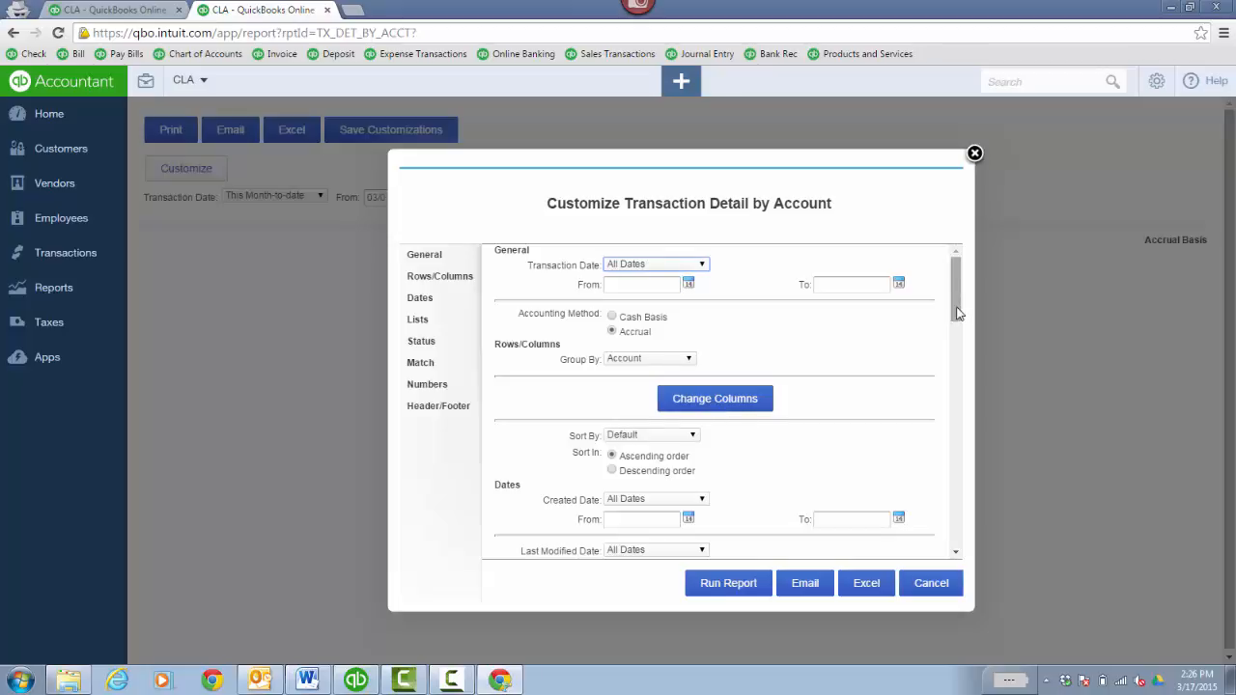
click(422, 323)
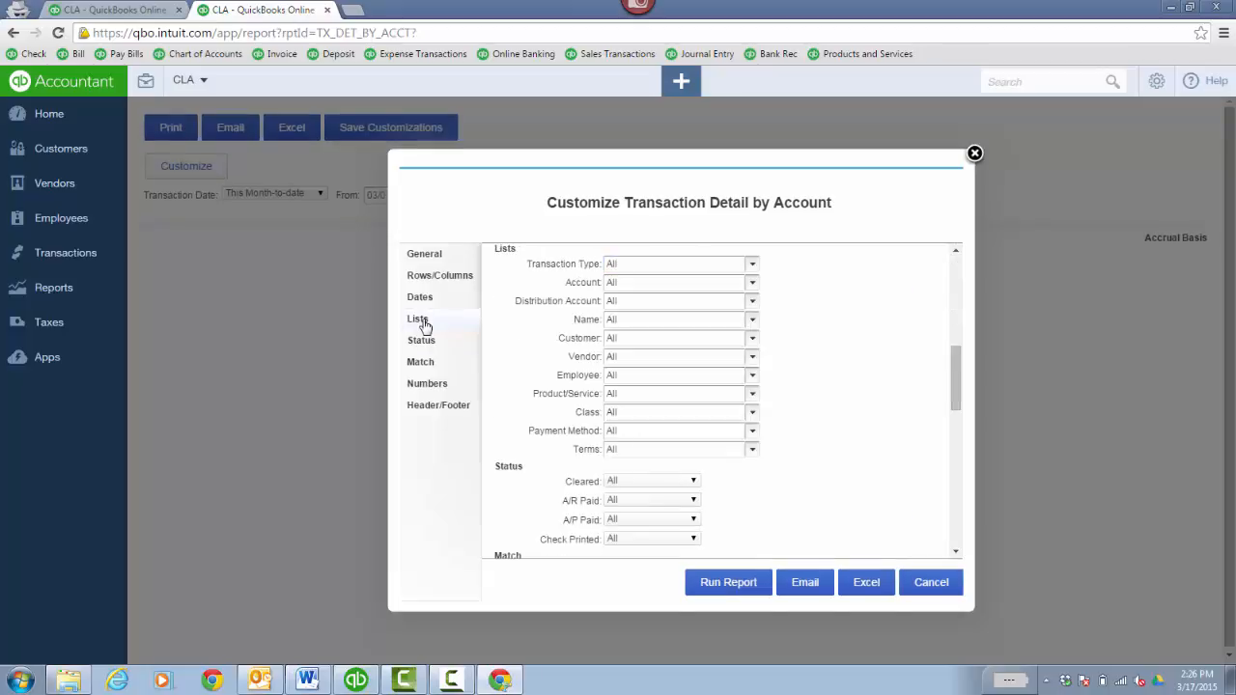
click(751, 267)
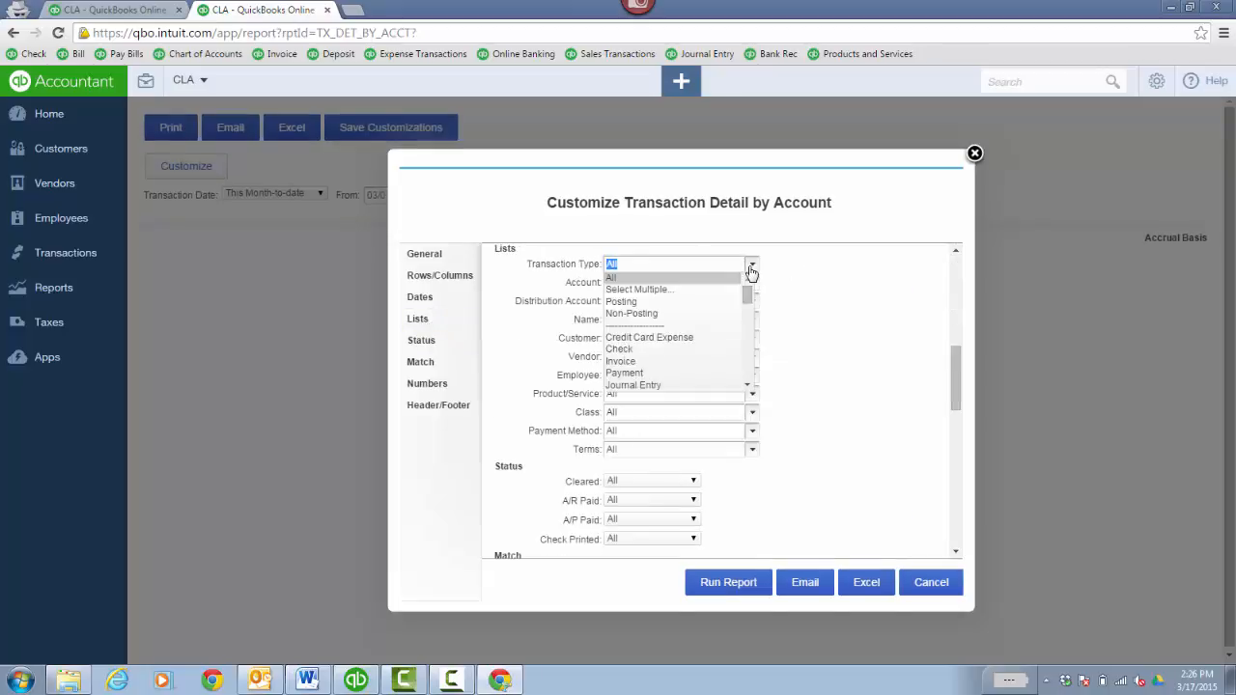
click(642, 374)
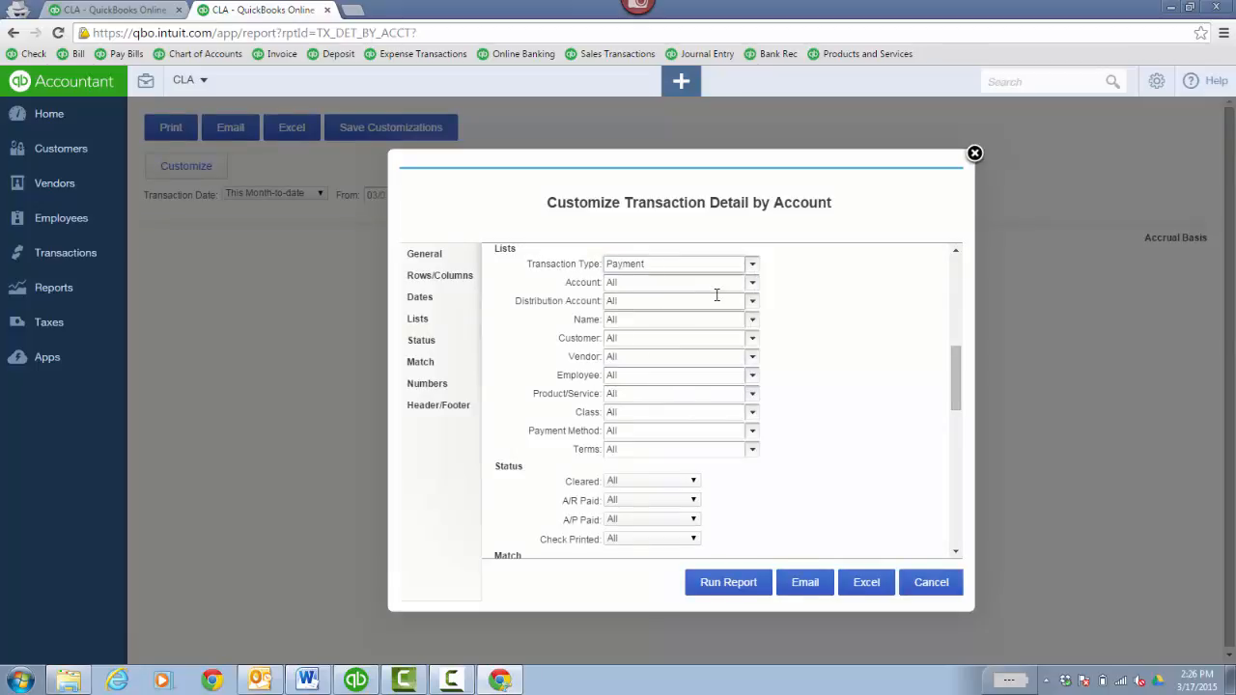
- Filter to account 1499 Undeposited Funds, run the report, and compare its $352,172.50 total with desktop
click(752, 302)
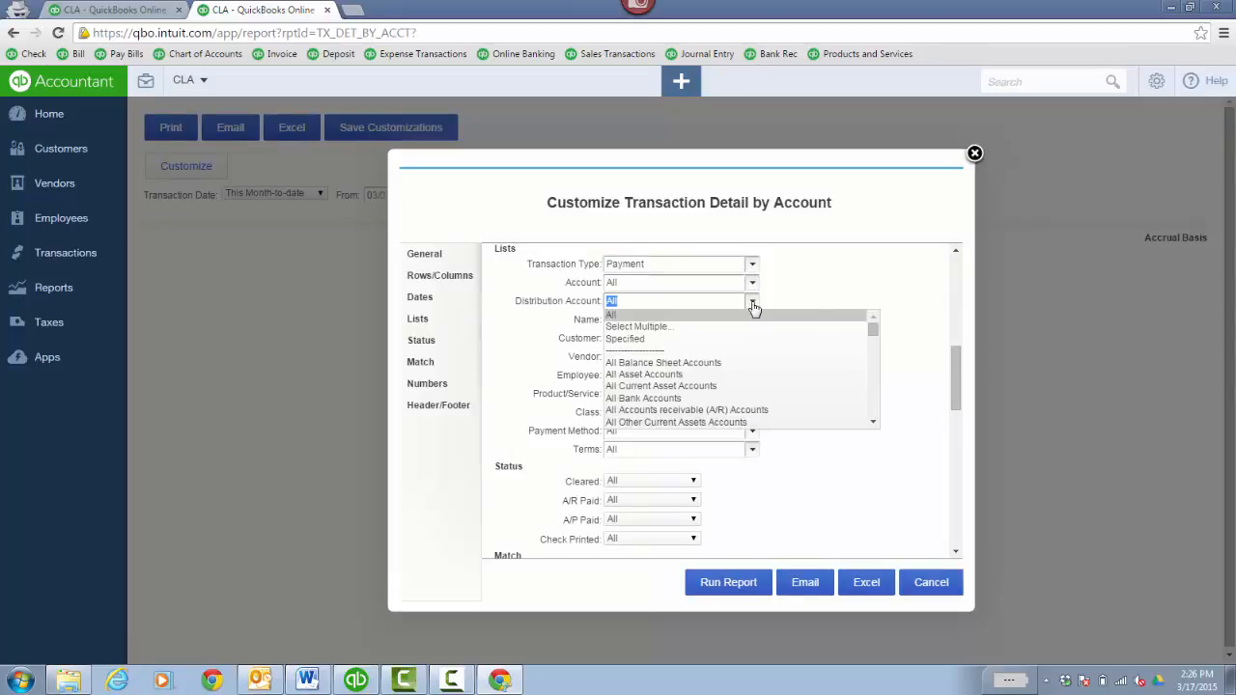
click(873, 421)
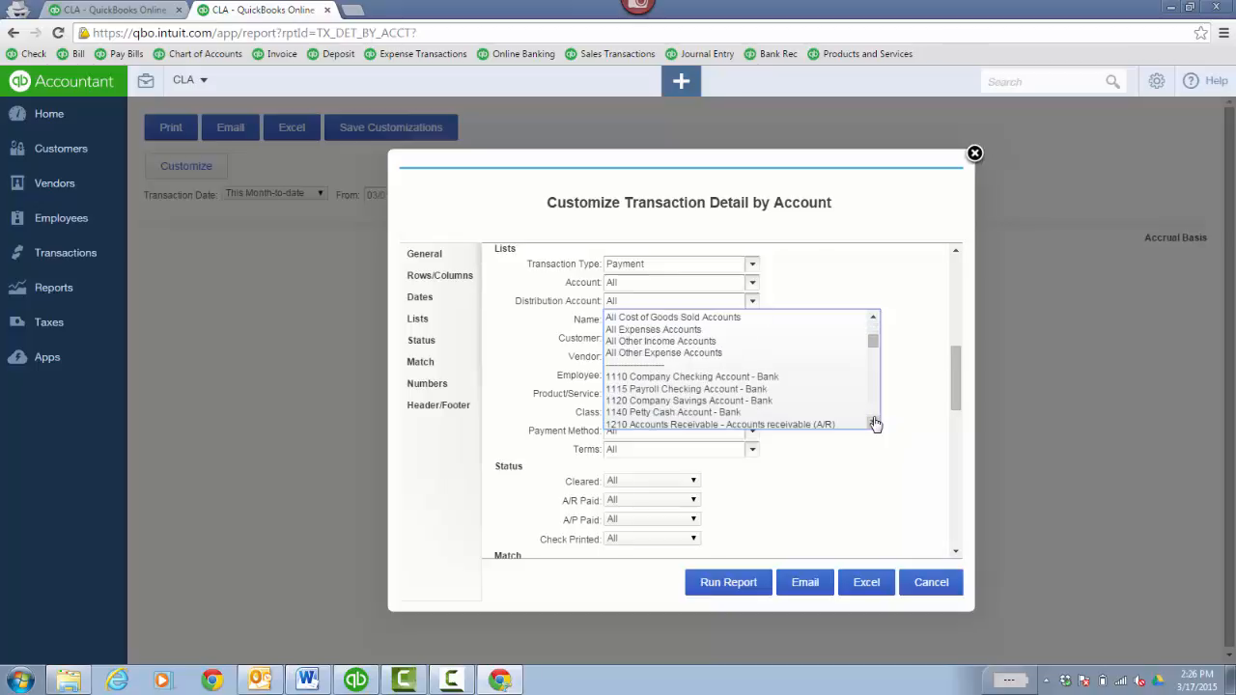
click(872, 422)
click(873, 422)
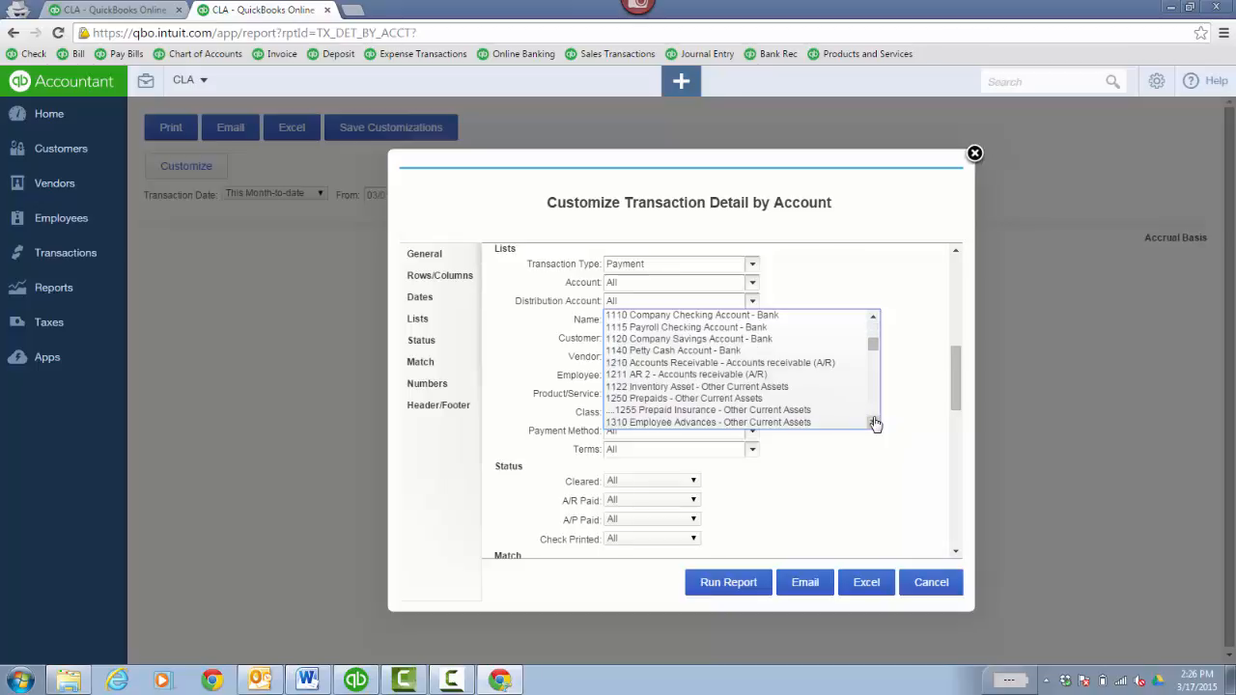
click(873, 421)
click(786, 417)
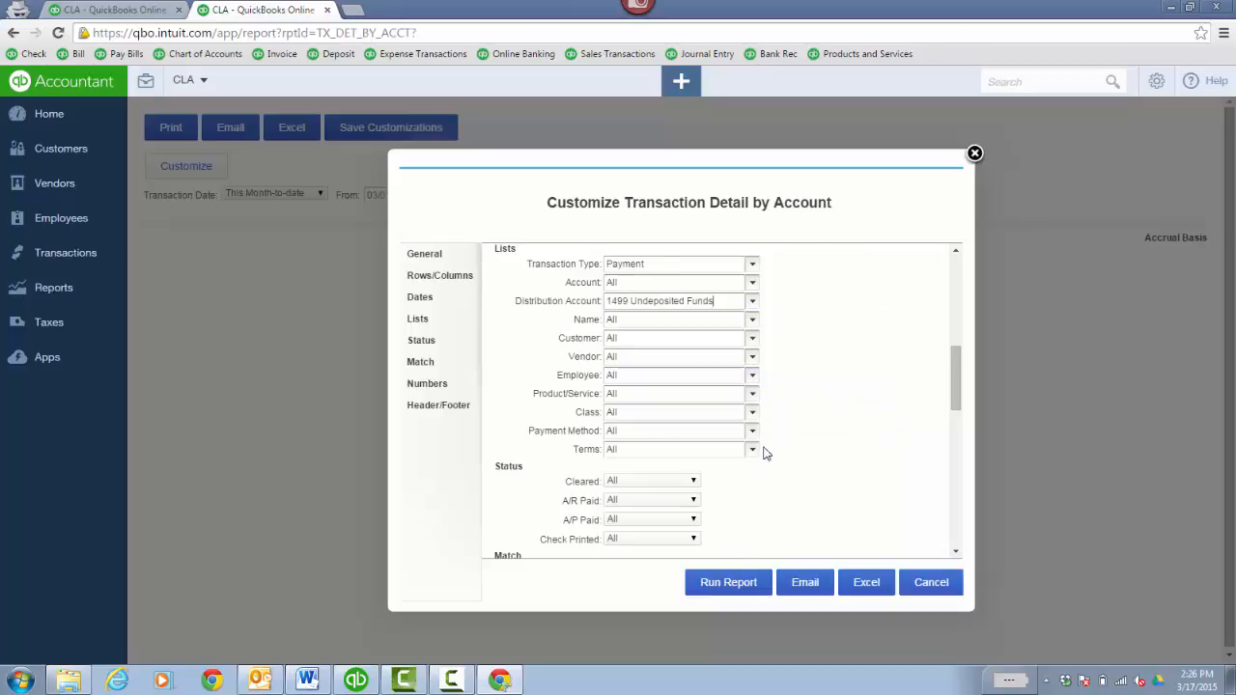
click(728, 582)
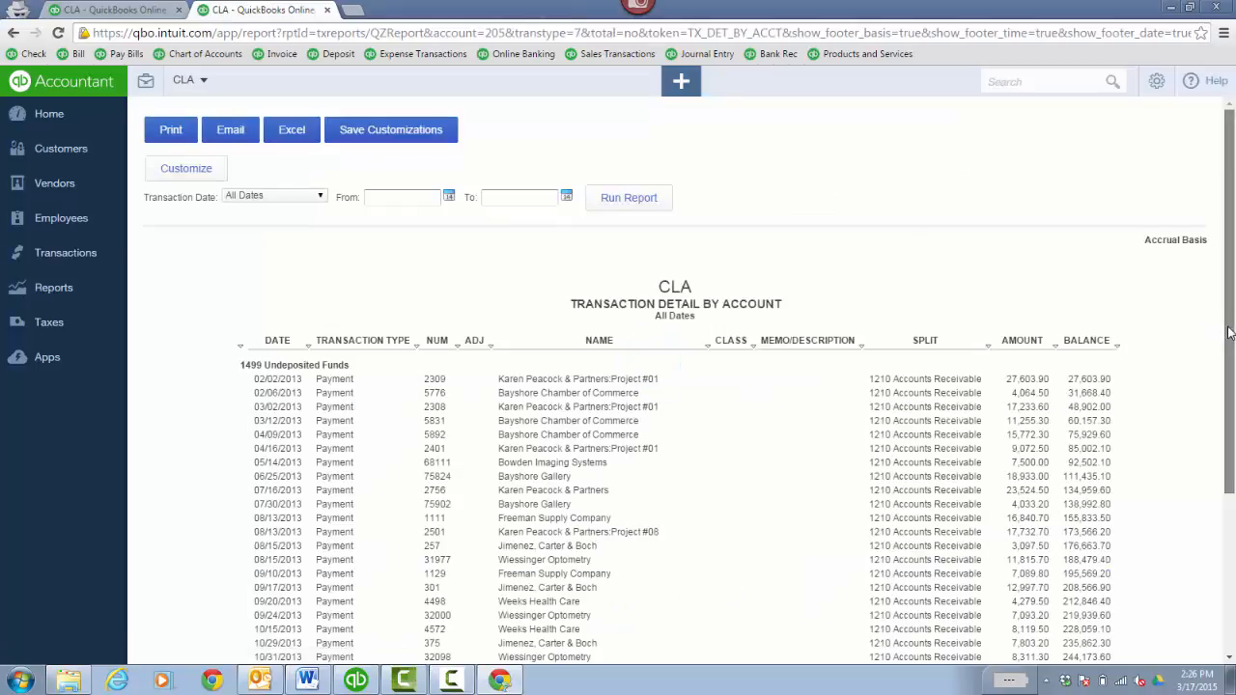
drag(1224, 331, 1232, 509)
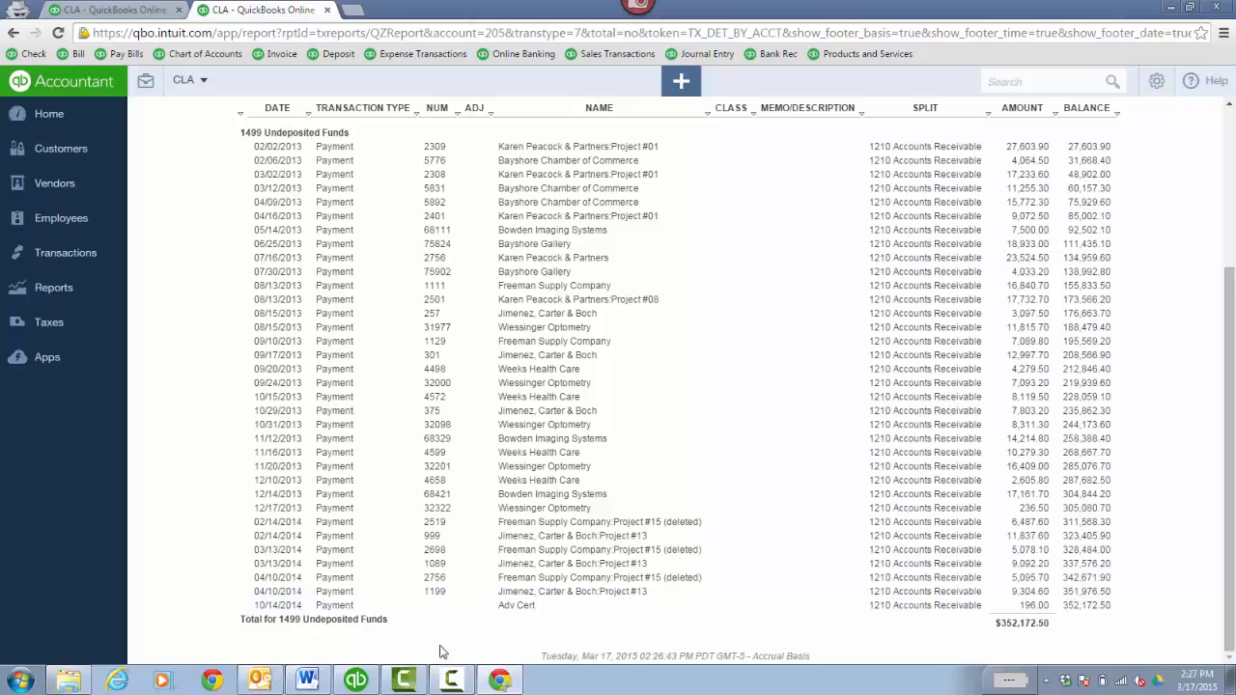
click(355, 680)
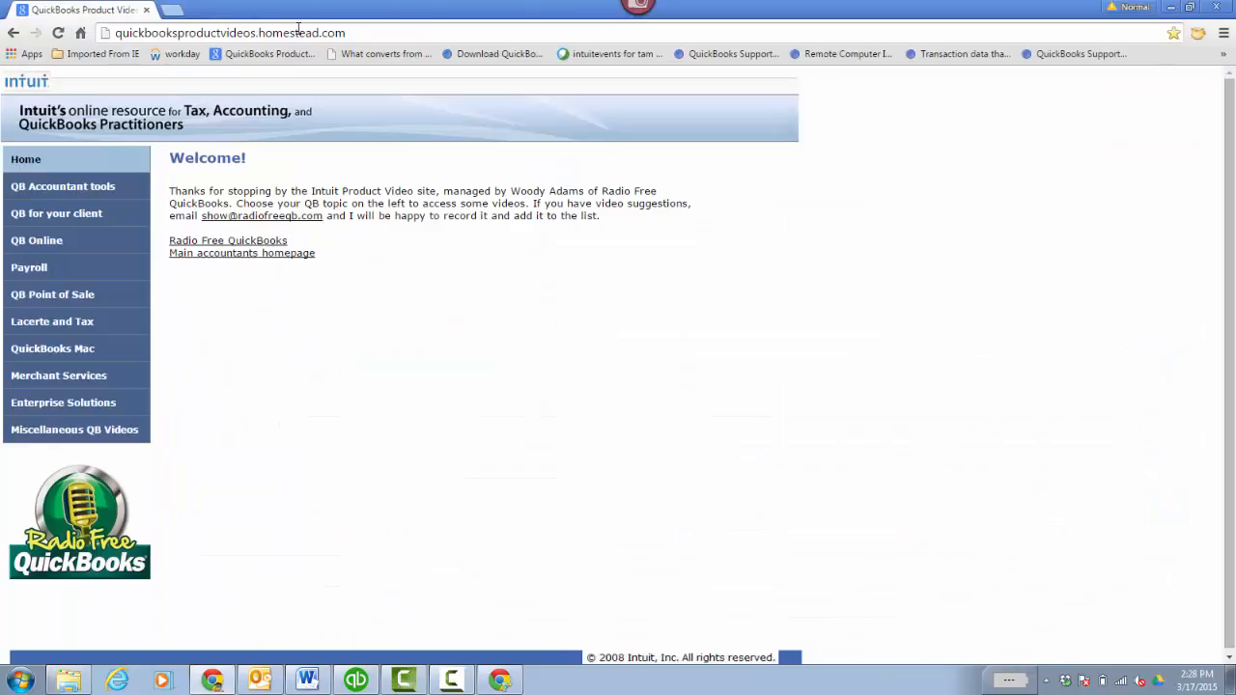
- Show the QB Online video list and scroll through its tutorial links
click(81, 243)
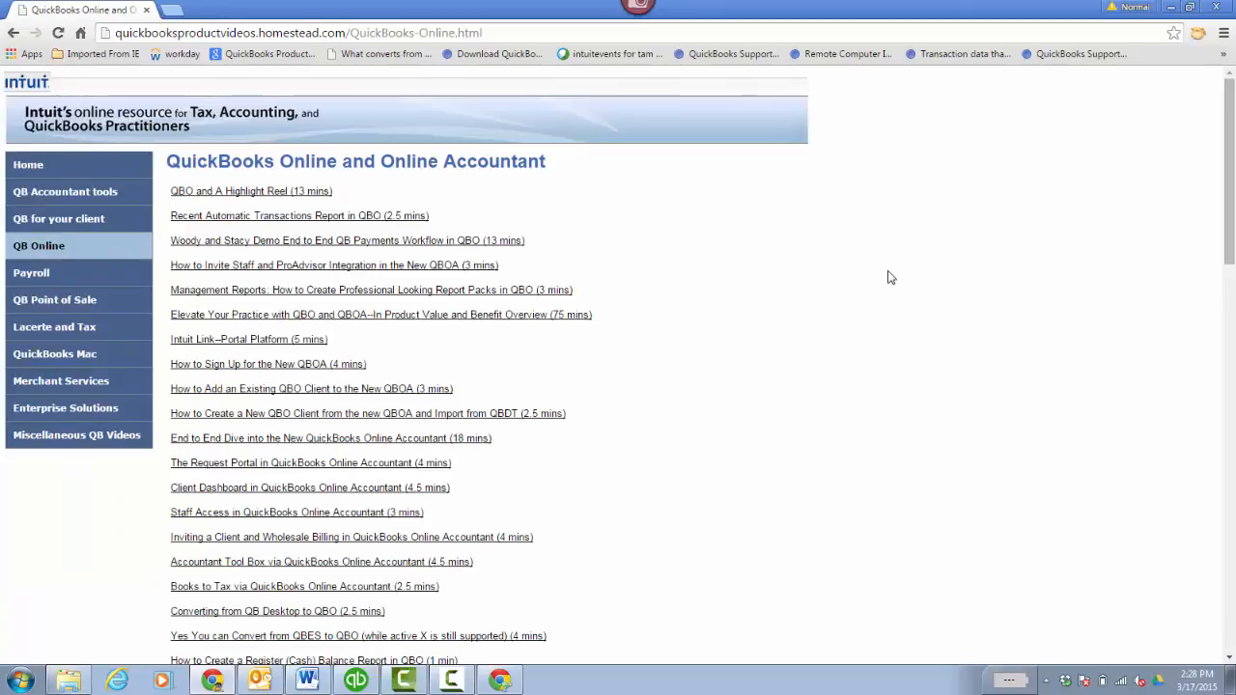
scroll(1149, 280, down, 6)
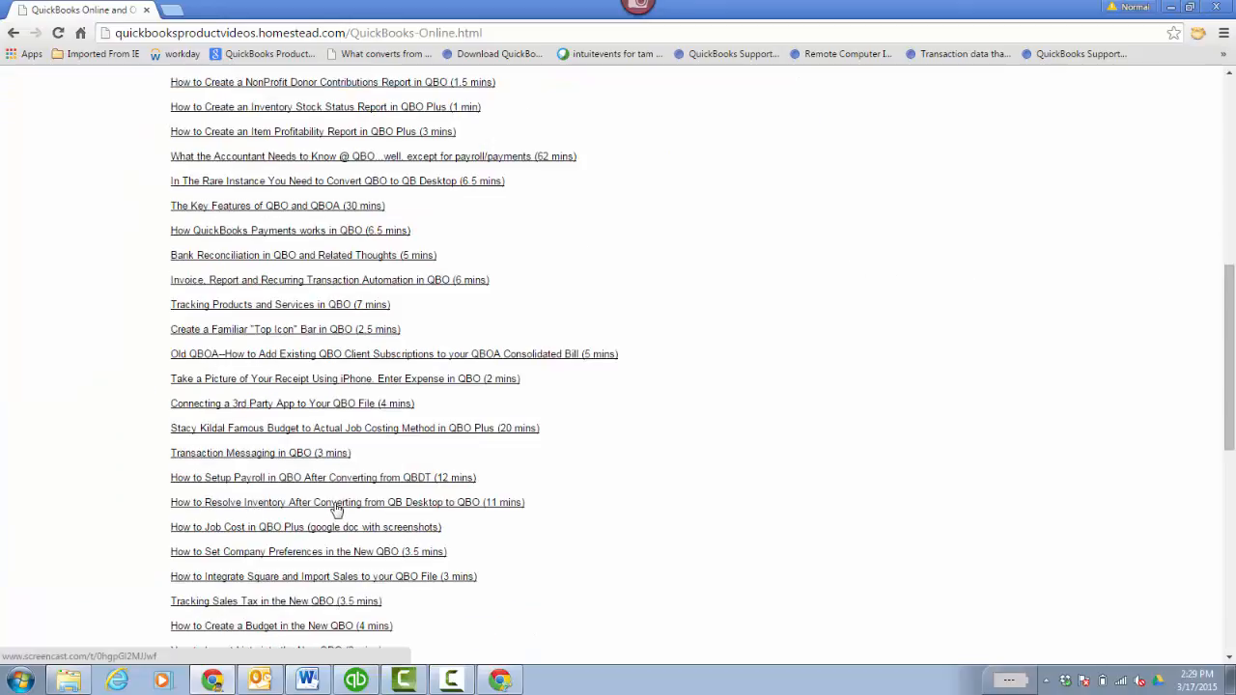